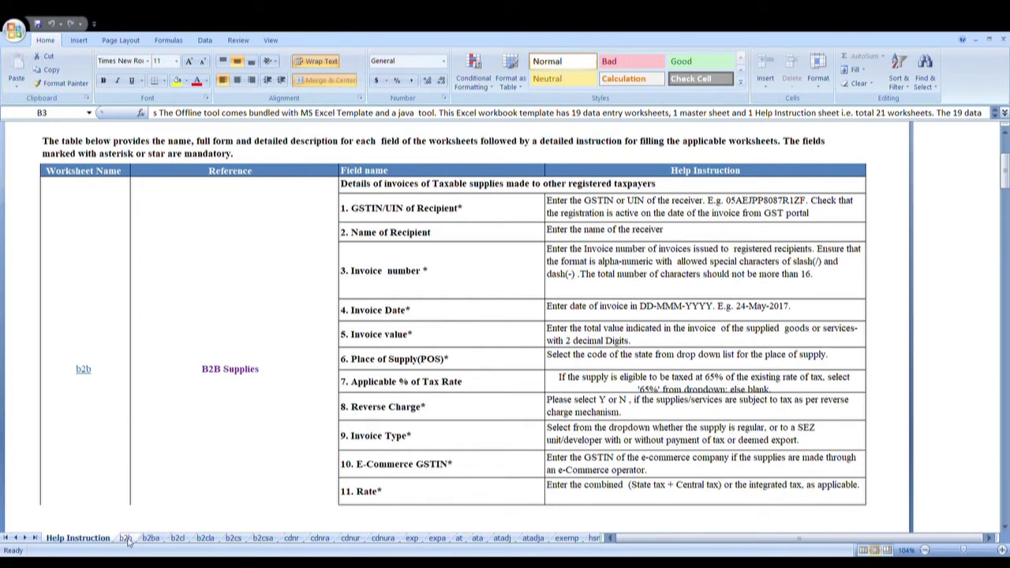
Step: Open the b2b sheet and review the recipient GSTIN, invoice value and place of supply of the entered invoices
{"action": "left_click", "coordinate": [126, 538]}
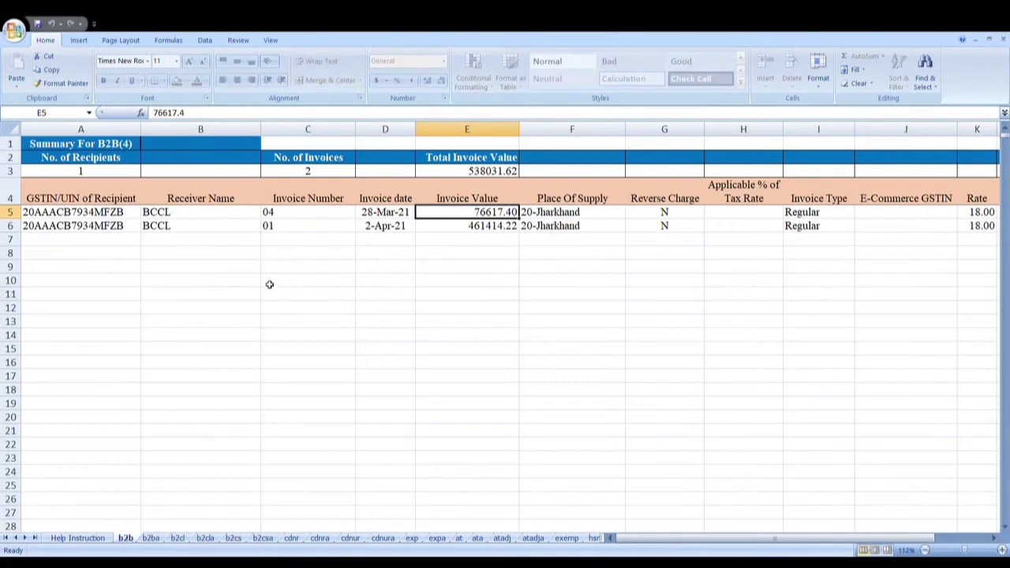
{"action": "left_click", "coordinate": [117, 228]}
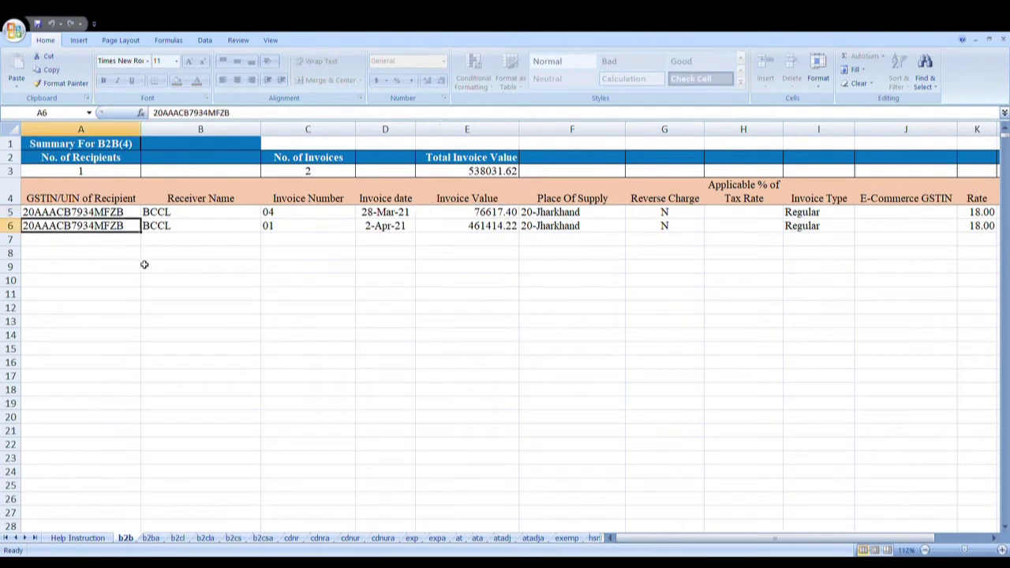
{"action": "key", "text": "Up"}
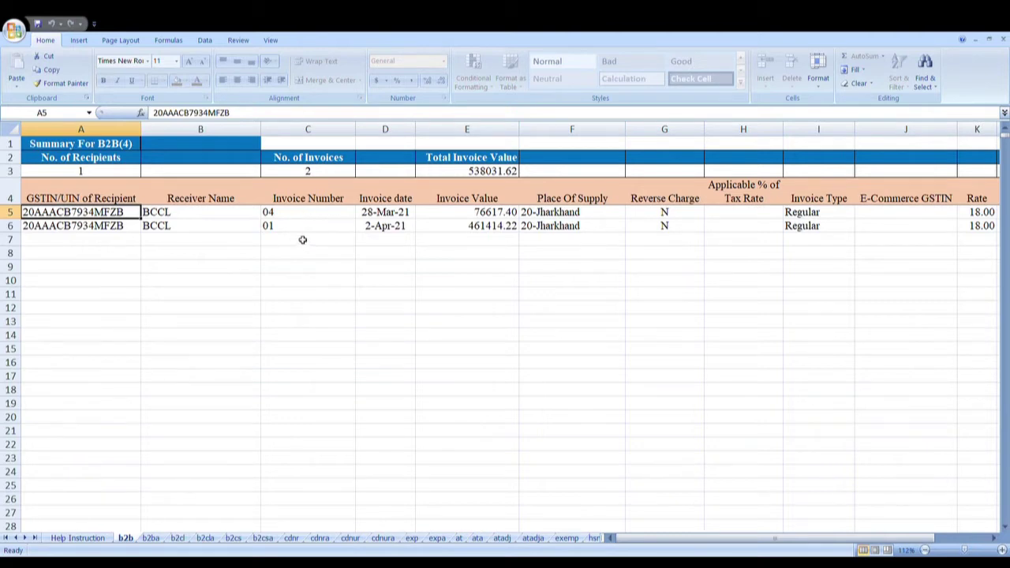
{"action": "left_click", "coordinate": [457, 214]}
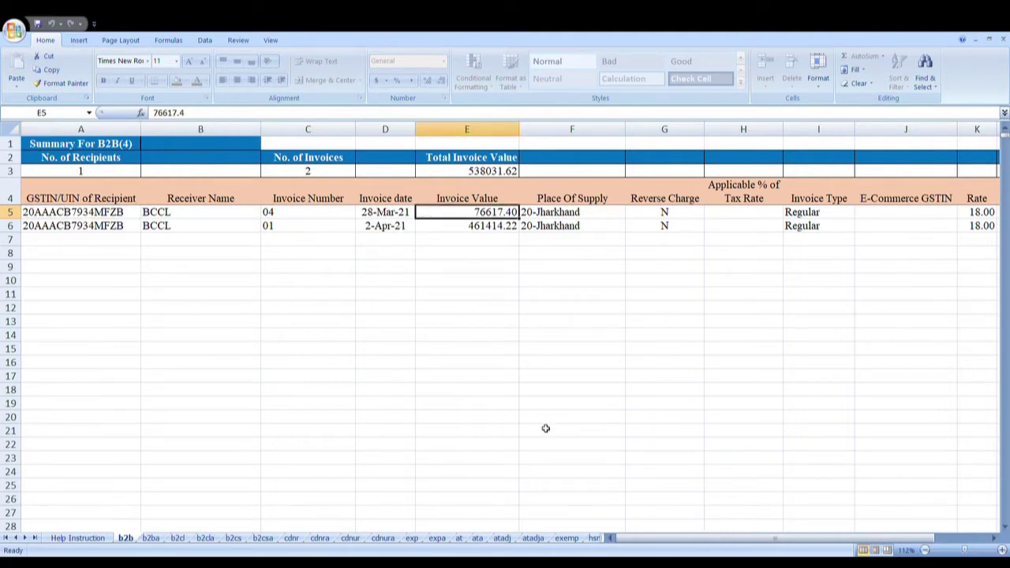
{"action": "key", "text": "Right"}
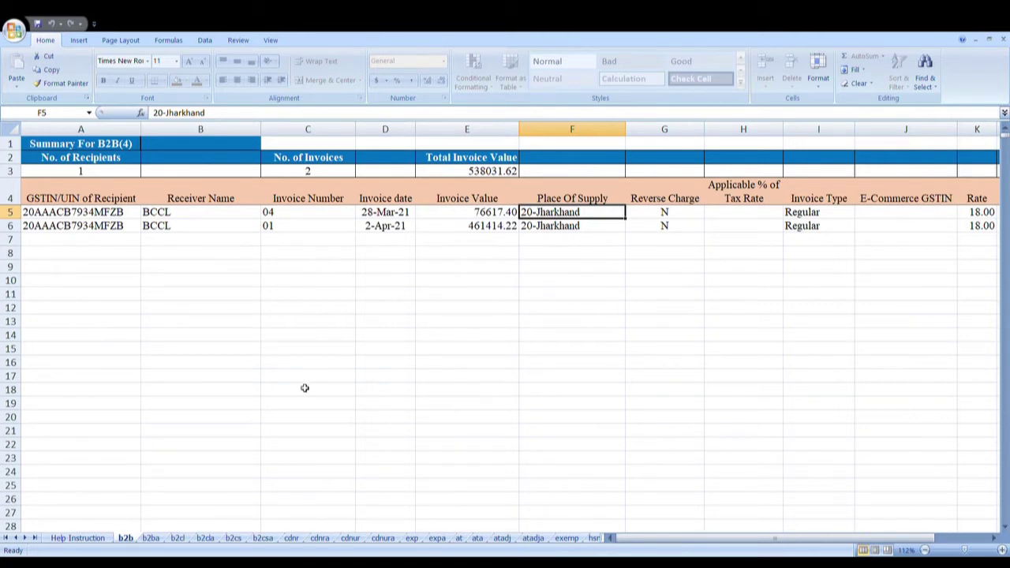
Step: On the b2cs sheet, set the Place Of Supply in the first data row to 20-Jharkhand
{"action": "left_click", "coordinate": [235, 538]}
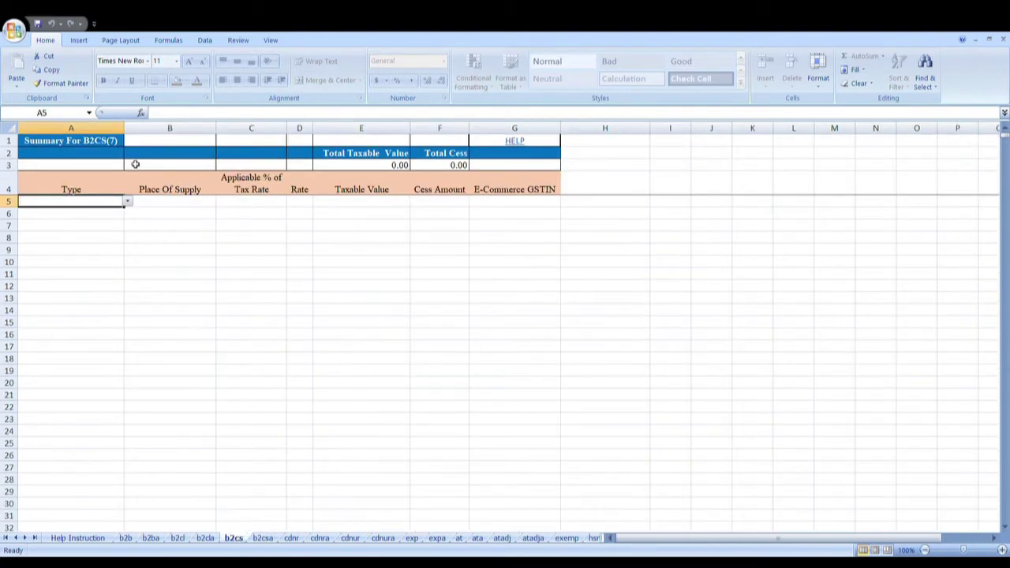
{"action": "left_click", "coordinate": [172, 207]}
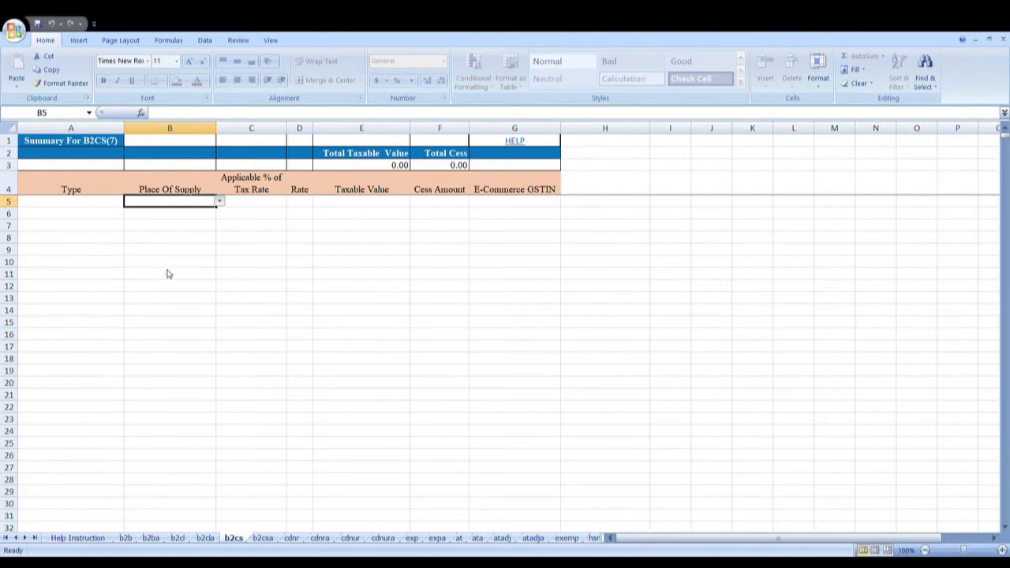
{"action": "type", "text": "20-Jharkhand"}
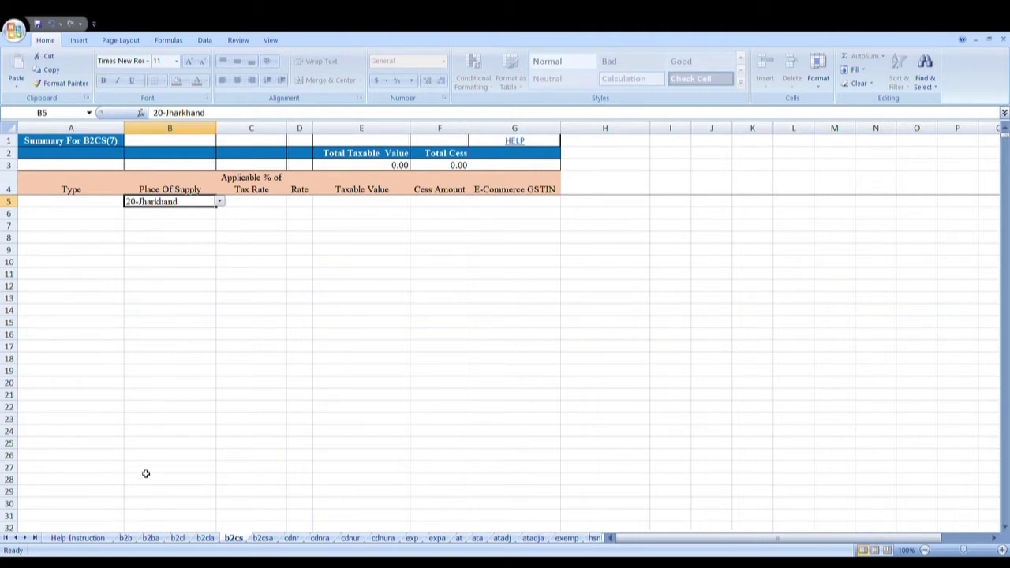
Step: Return to the b2b sheet and review the first invoice's reverse charge, applicable tax rate percentage, invoice type and e-commerce GSTIN fields
{"action": "left_click", "coordinate": [124, 538]}
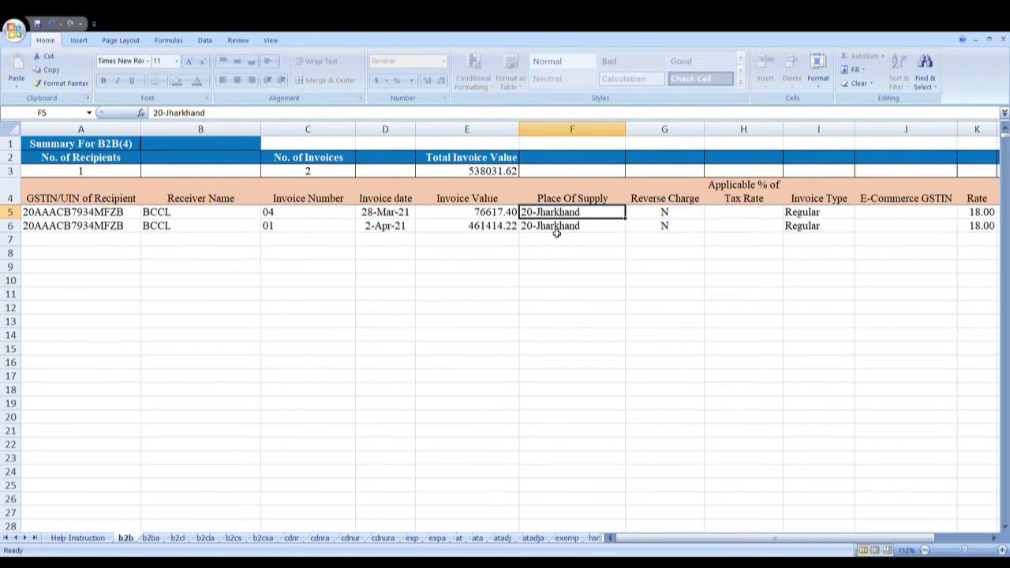
{"action": "key", "text": "Right"}
{"action": "key", "text": "Right"}
{"action": "key", "text": "Left"}
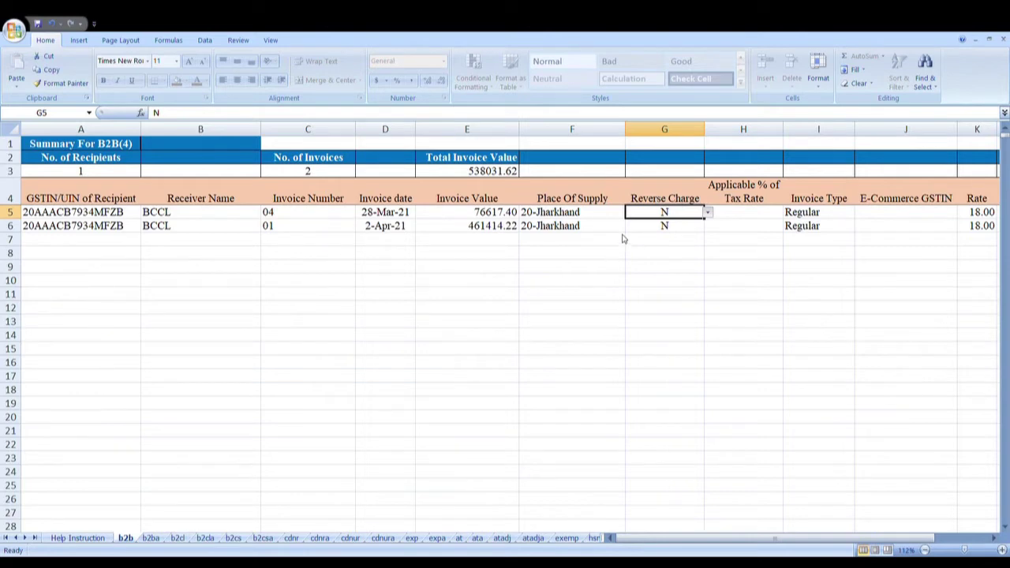
{"action": "left_click", "coordinate": [746, 216]}
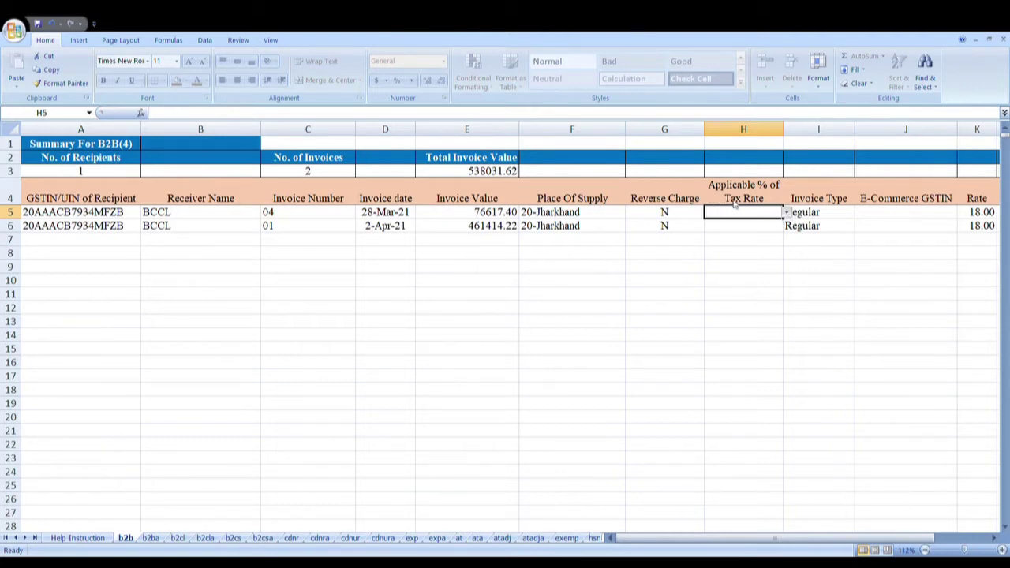
{"action": "left_click", "coordinate": [829, 214]}
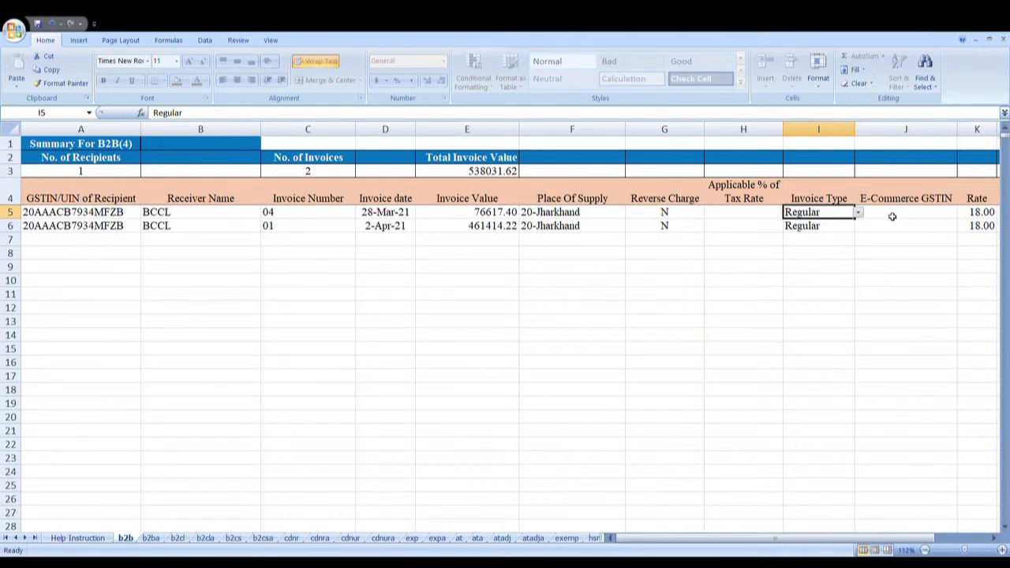
{"action": "left_click", "coordinate": [892, 216]}
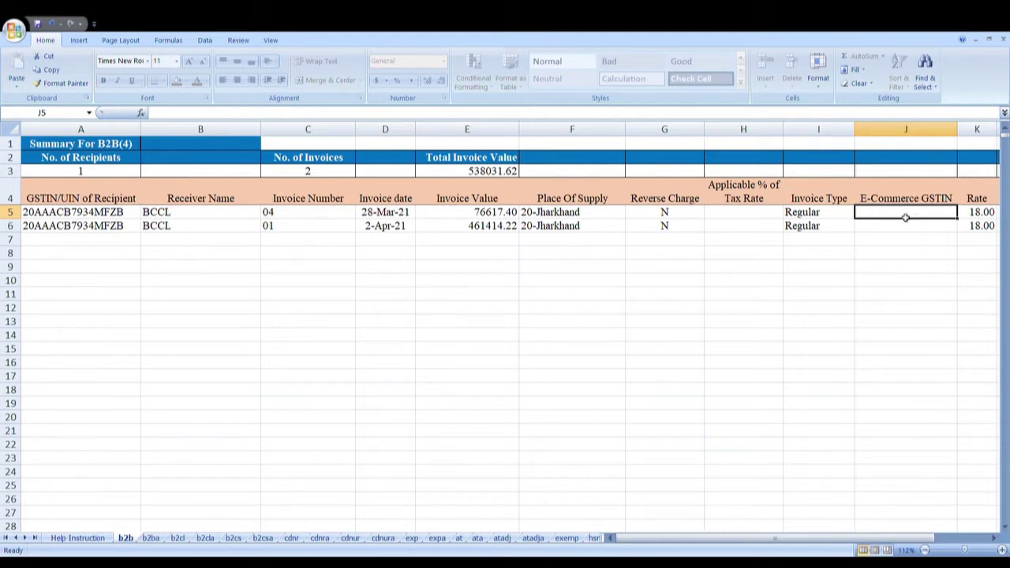
Step: Review the Rate and Taxable Value entries of both invoices on the b2b sheet
{"action": "key", "text": "Right"}
{"action": "key", "text": "Right"}
{"action": "key", "text": "Right"}
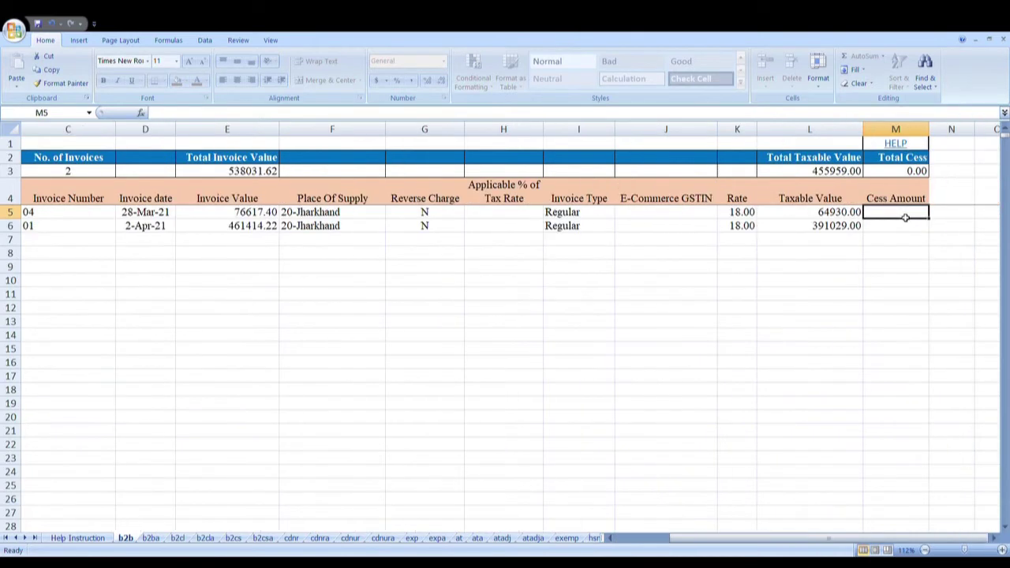
{"action": "key", "text": "Left"}
{"action": "key", "text": "Left"}
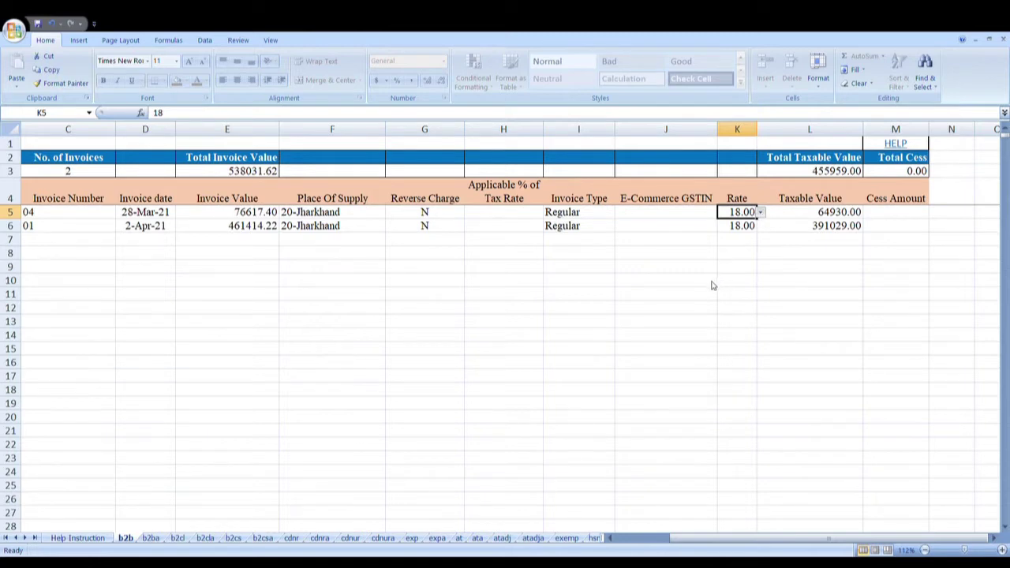
{"action": "left_click", "coordinate": [799, 217]}
{"action": "key", "text": "Down"}
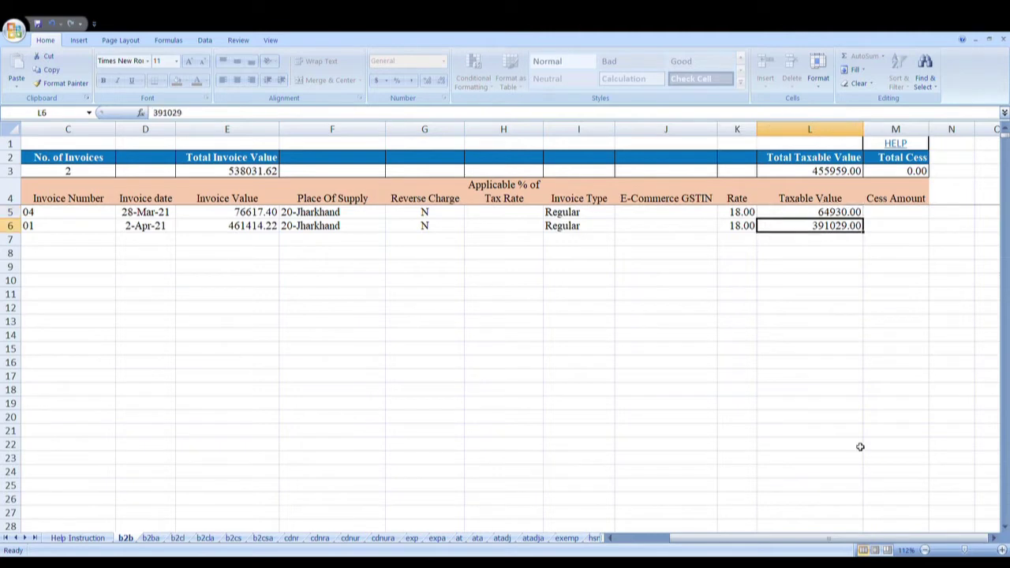
{"action": "key", "text": "Up"}
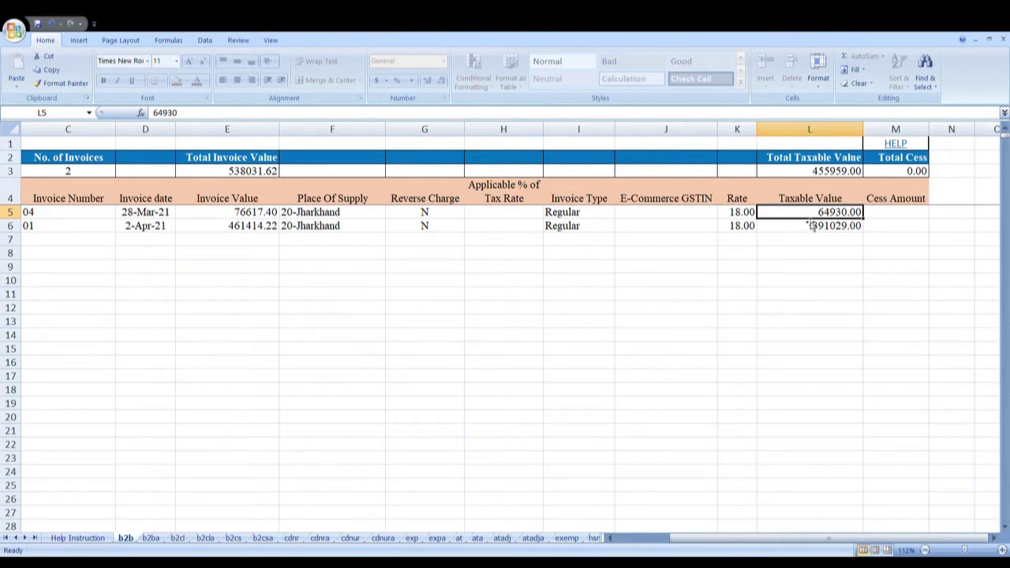
Step: Check the Cess Amount cells of both b2b invoices and go back to the first invoice's recipient GSTIN
{"action": "left_click", "coordinate": [904, 217]}
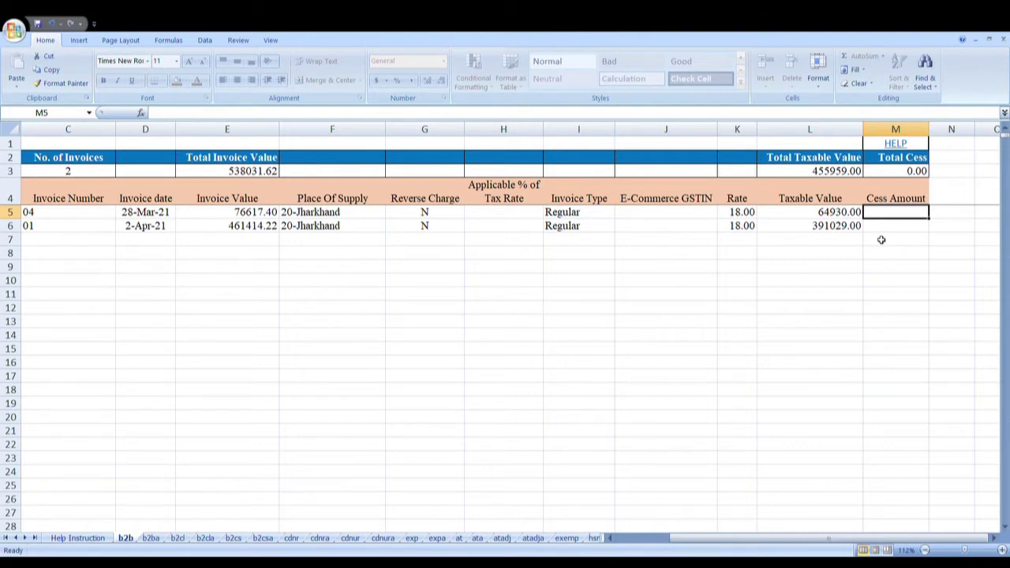
{"action": "key", "text": "Down"}
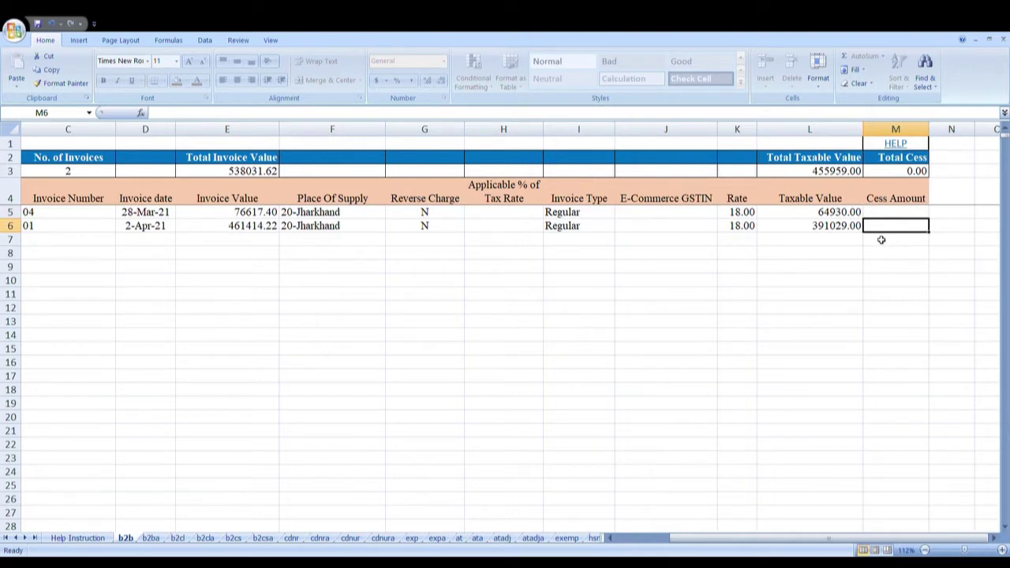
{"action": "key", "text": "Up"}
{"action": "key", "text": "Down"}
{"action": "key", "text": "Up"}
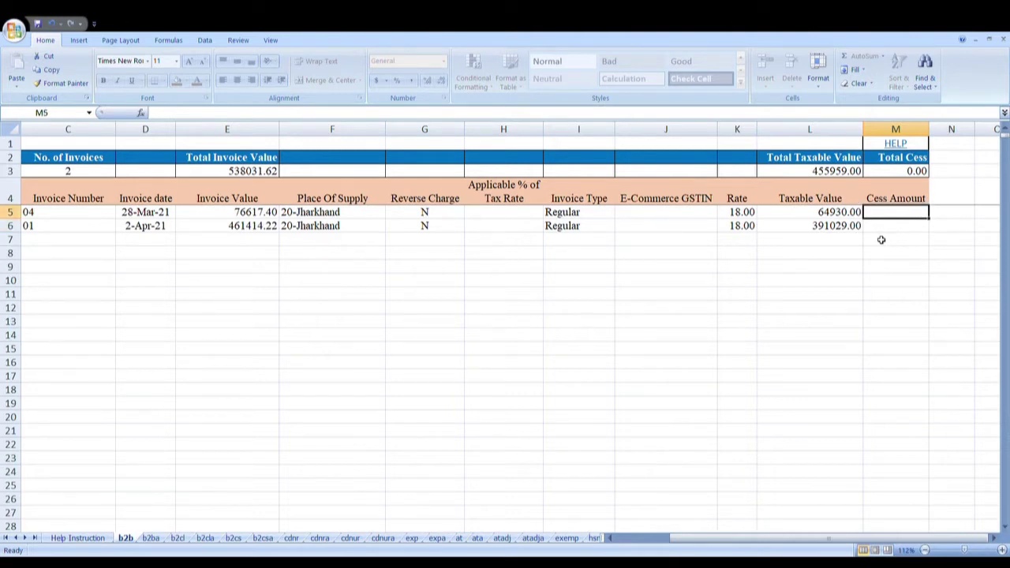
{"action": "key", "text": "Left"}
{"action": "key", "text": "Left"}
{"action": "key", "text": "Left"}
{"action": "key", "text": "Left"}
{"action": "key", "text": "Left"}
{"action": "key", "text": "Left"}
{"action": "key", "text": "Left"}
{"action": "key", "text": "Left"}
{"action": "key", "text": "Left"}
{"action": "key", "text": "Left"}
{"action": "key", "text": "Left"}
{"action": "key", "text": "Left"}
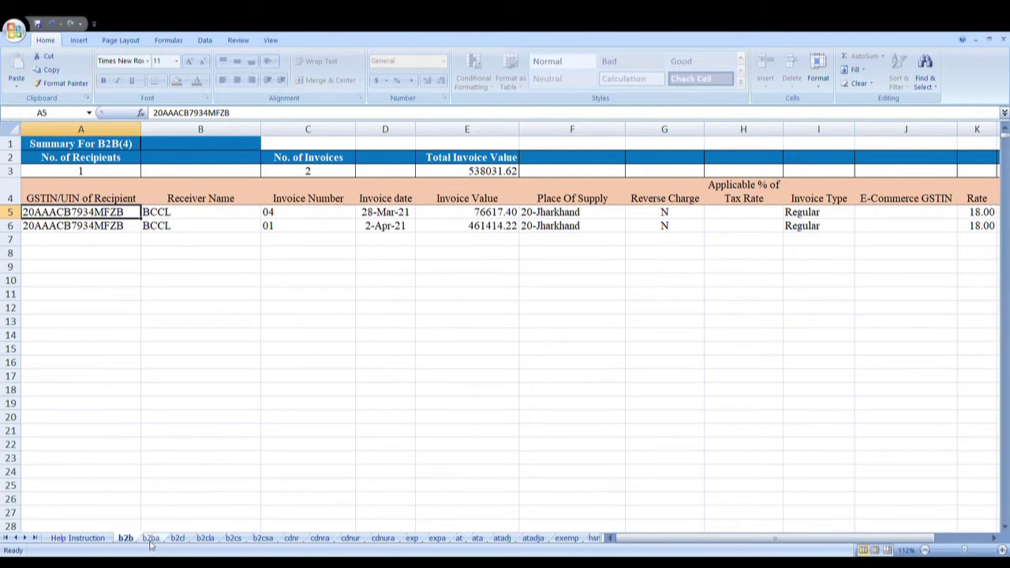
Step: Read the field instructions for B2BA Supplies on the Help Instruction sheet
{"action": "left_click", "coordinate": [78, 539]}
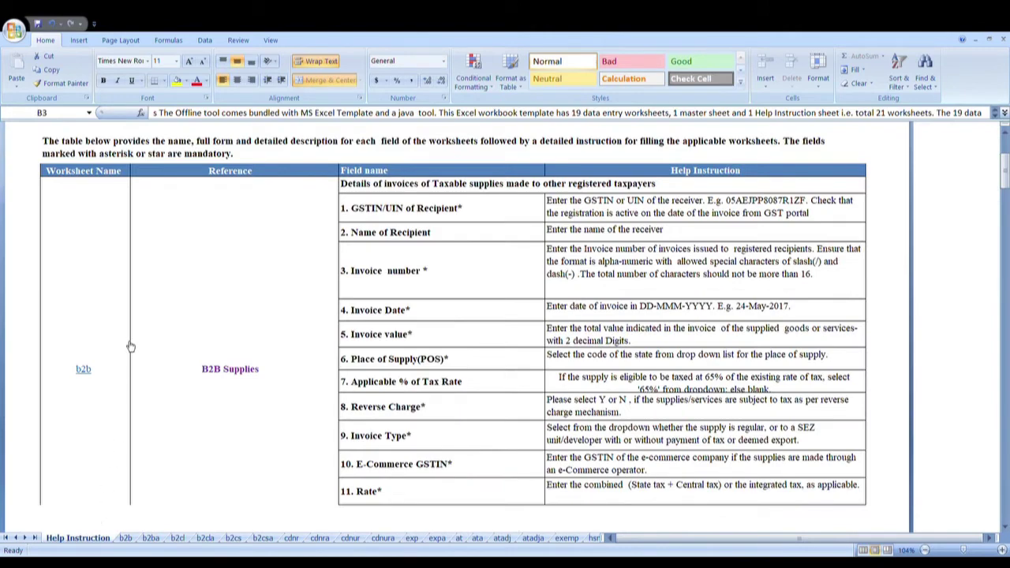
{"action": "scroll", "coordinate": [130, 358], "scroll_direction": "down", "scroll_amount": 1}
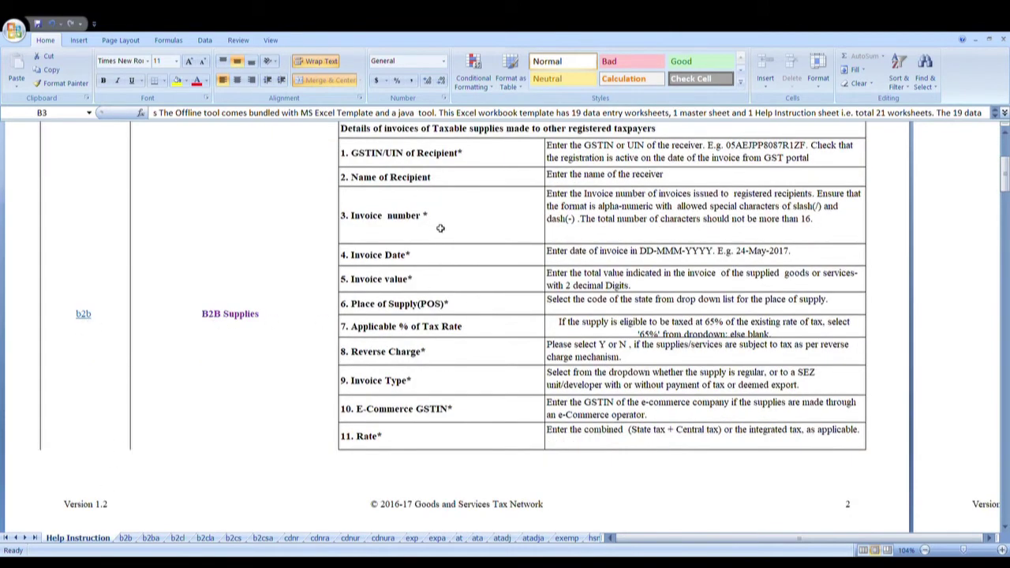
{"action": "scroll", "coordinate": [201, 428], "scroll_direction": "down", "scroll_amount": 5}
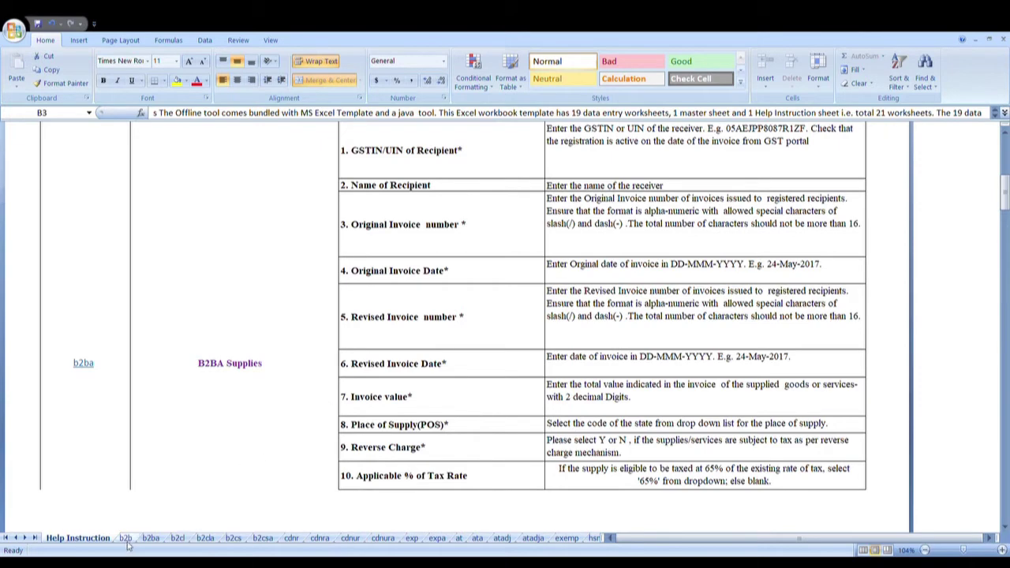
Step: Compare the b2ba sheet with the b2b invoices and examine the b2ba receiver name, original invoice number and original invoice date fields
{"action": "left_click", "coordinate": [152, 540]}
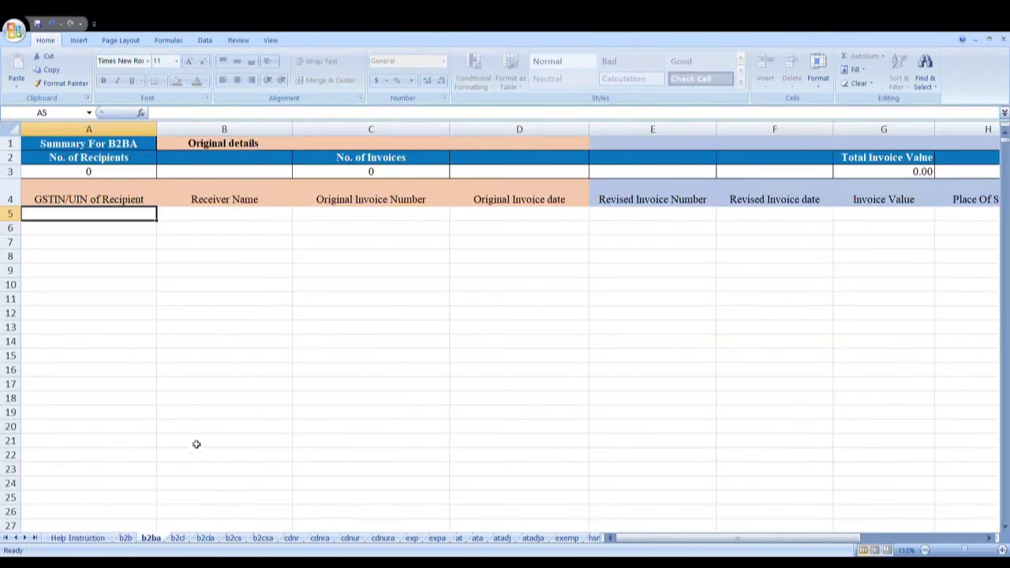
{"action": "left_click", "coordinate": [126, 540]}
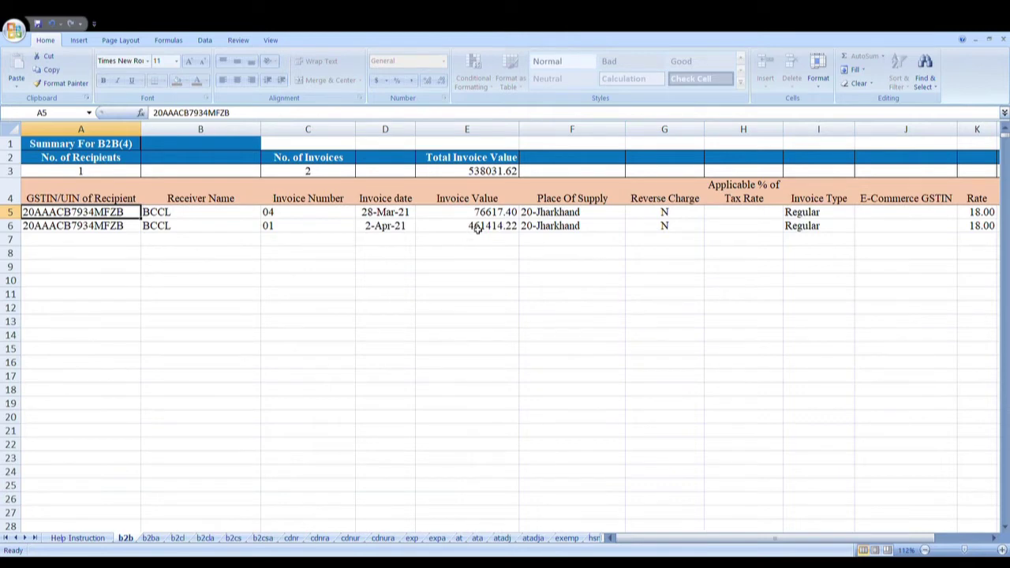
{"action": "left_click", "coordinate": [149, 538]}
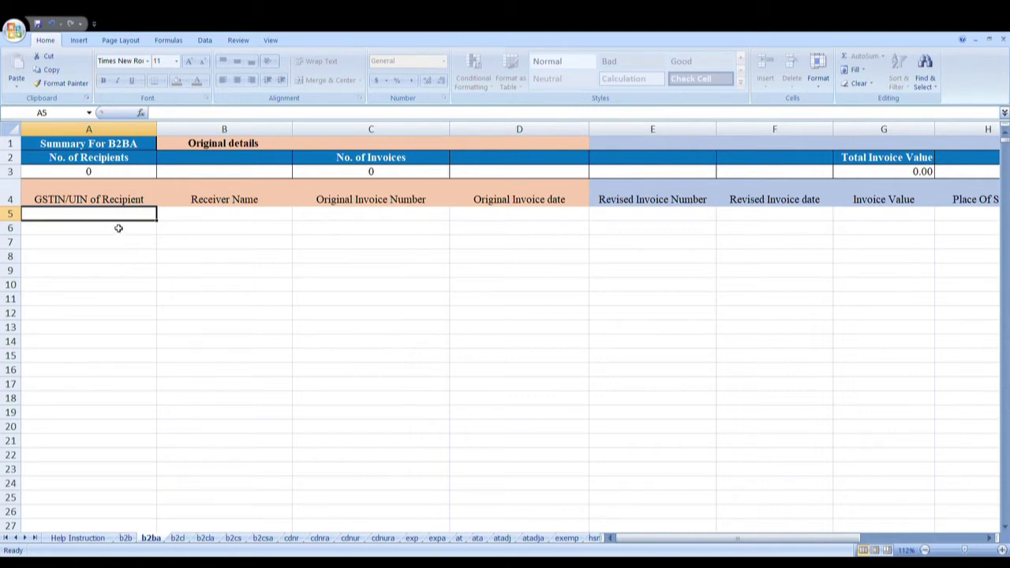
{"action": "left_click", "coordinate": [207, 220]}
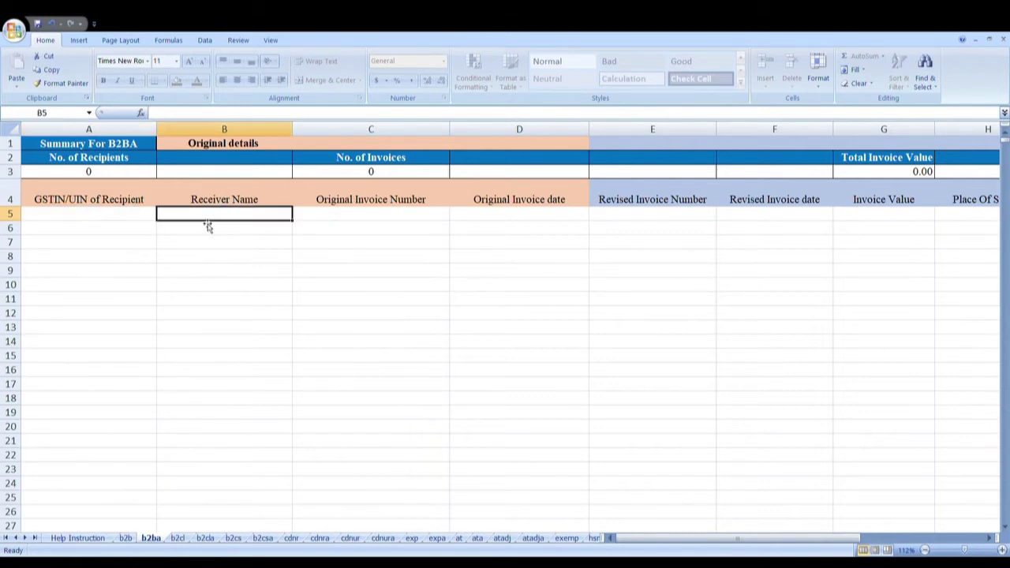
{"action": "key", "text": "Tab"}
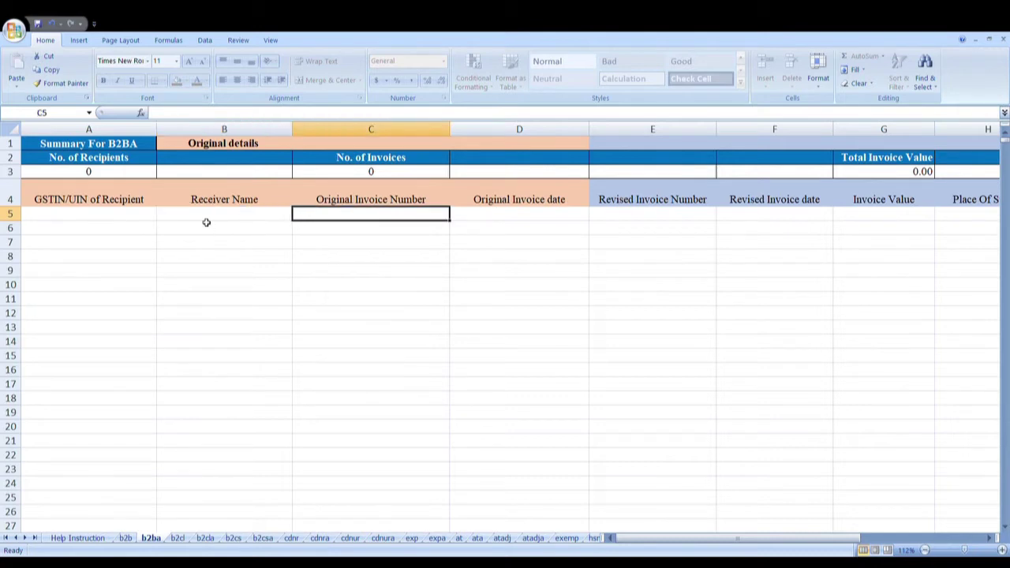
{"action": "key", "text": "Tab"}
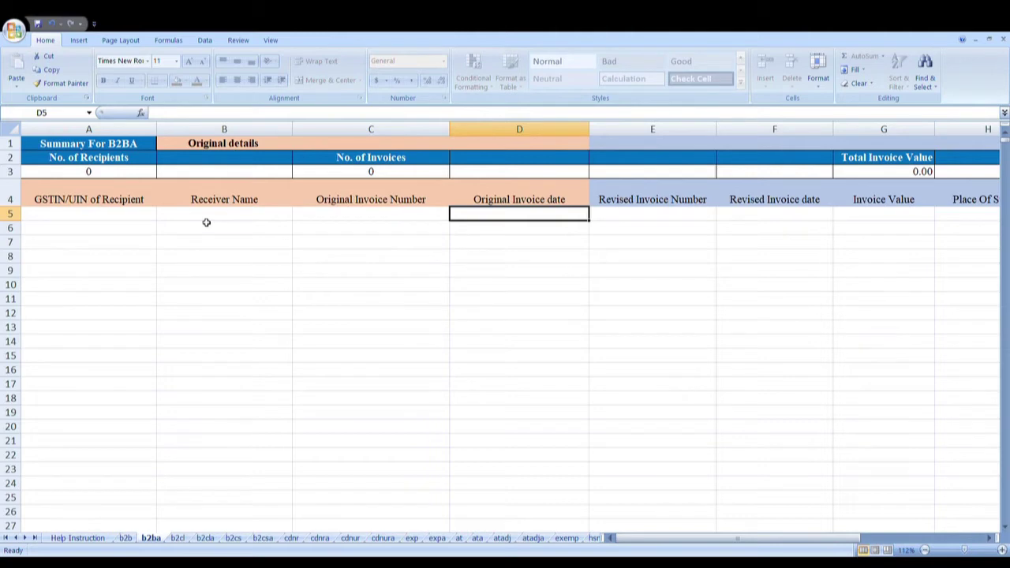
Step: Examine the b2ba fields for revised invoice number, revised invoice date, invoice value and place of supply, ending at Reverse Charge
{"action": "key", "text": "Tab"}
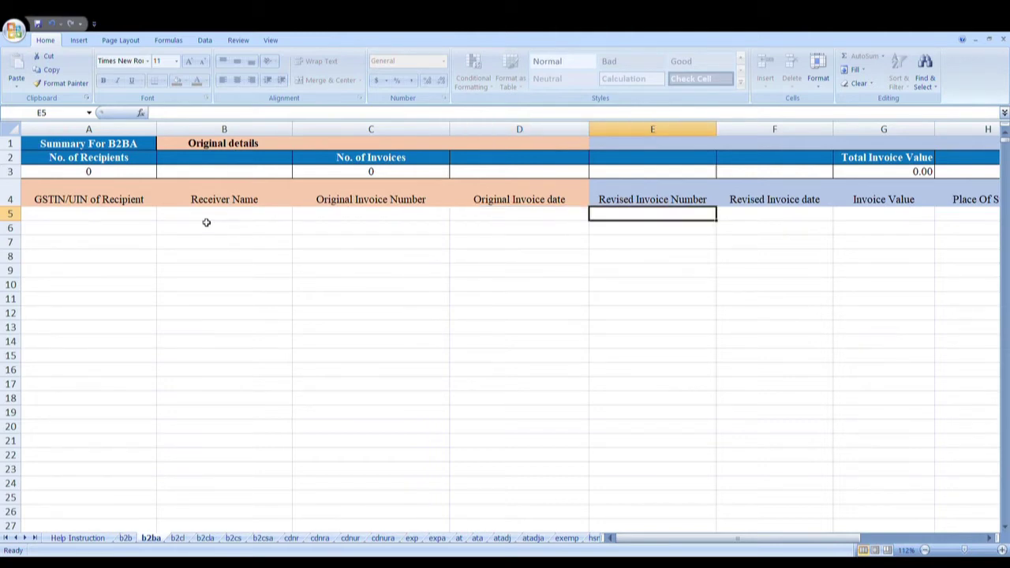
{"action": "key", "text": "Tab"}
{"action": "key", "text": "shift+Tab"}
{"action": "key", "text": "Tab"}
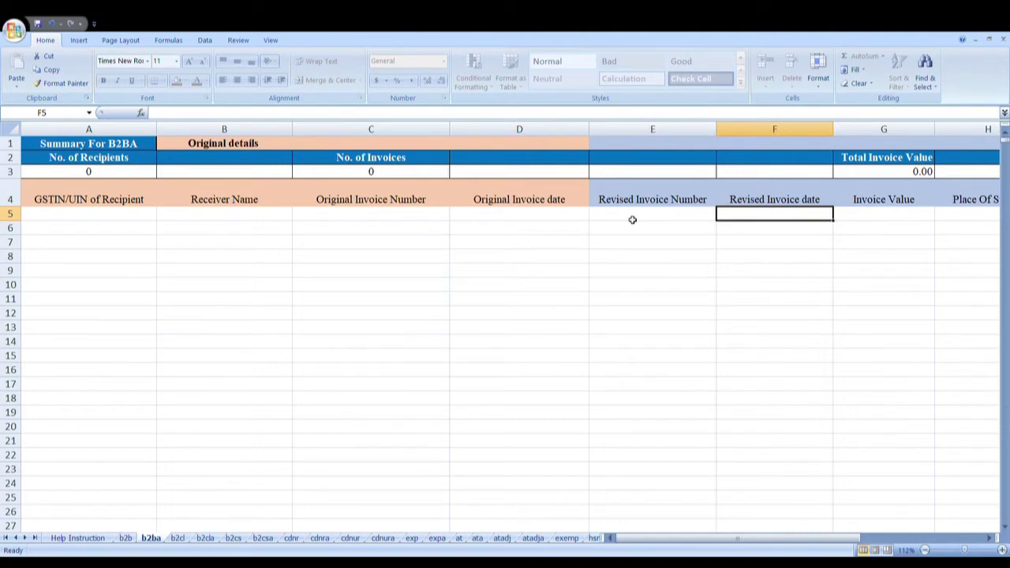
{"action": "key", "text": "Tab"}
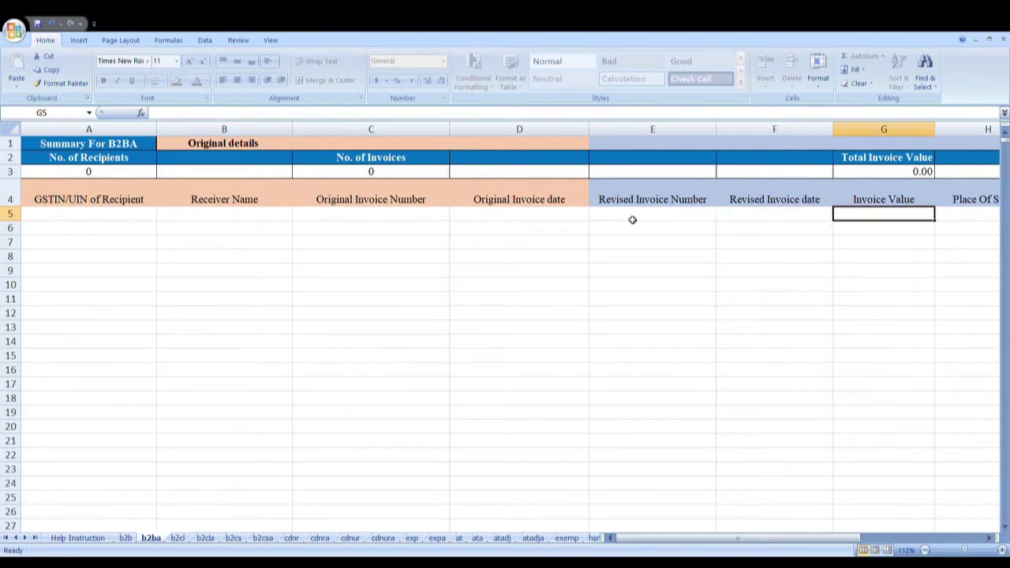
{"action": "key", "text": "Tab"}
{"action": "key", "text": "Tab"}
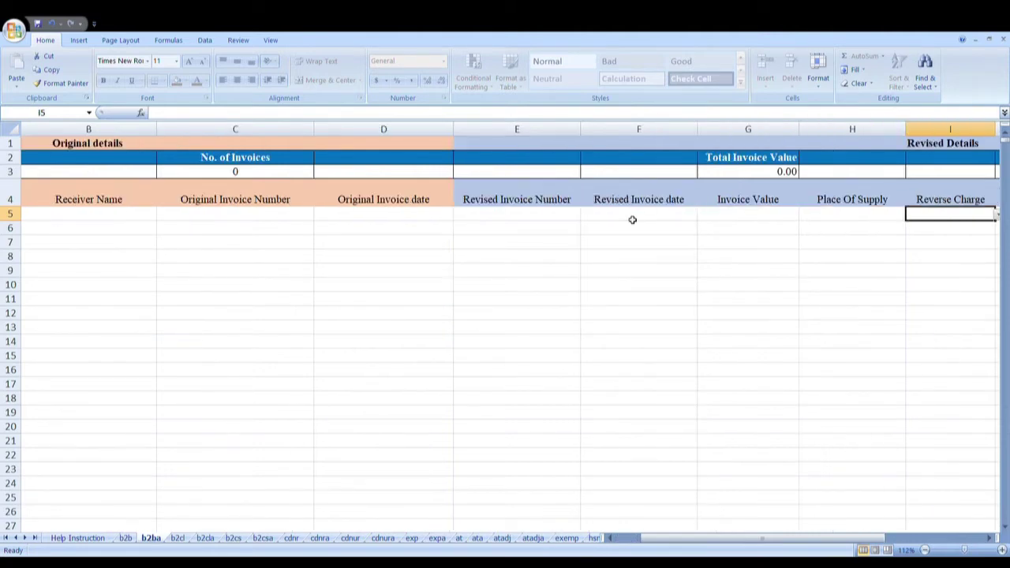
Step: Go through the b2ba fields from Reverse Charge to Taxable Value and compare the sheet with the b2b invoices
{"action": "key", "text": "shift+Tab"}
{"action": "key", "text": "Tab"}
{"action": "key", "text": "Tab"}
{"action": "key", "text": "Tab"}
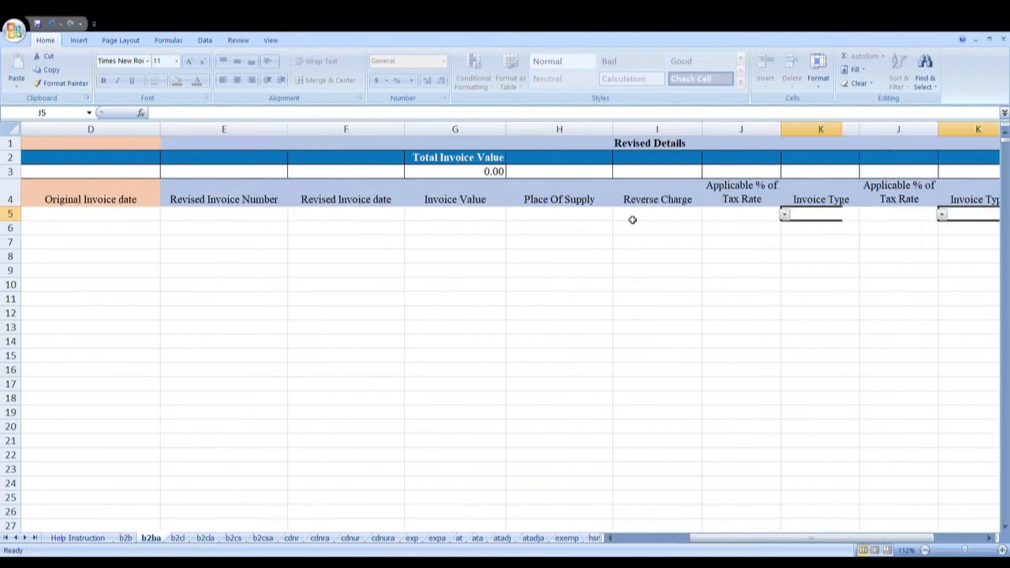
{"action": "key", "text": "Tab"}
{"action": "key", "text": "Tab"}
{"action": "key", "text": "Tab"}
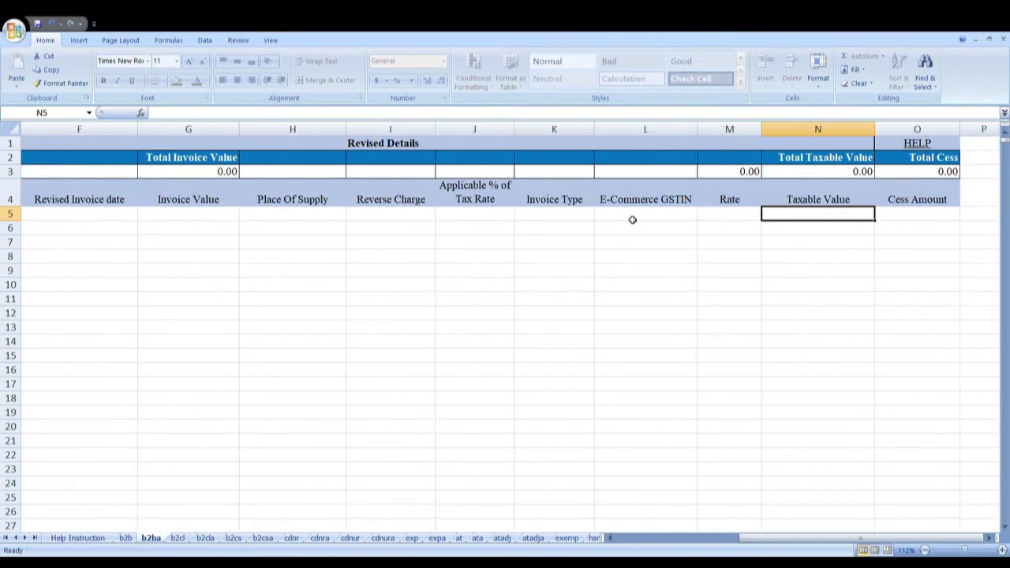
{"action": "key", "text": "shift+Tab"}
{"action": "key", "text": "Home"}
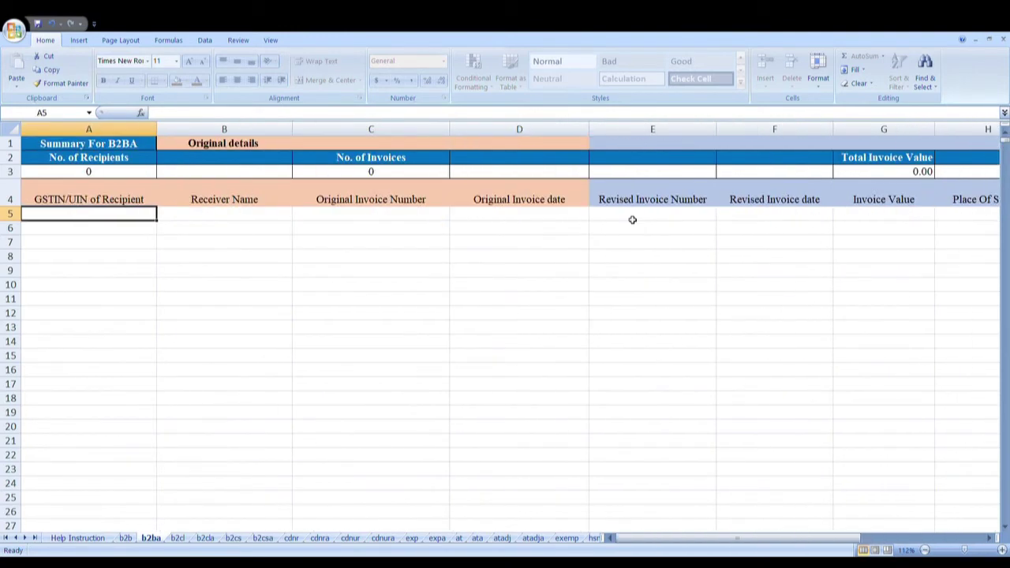
{"action": "left_click", "coordinate": [126, 539]}
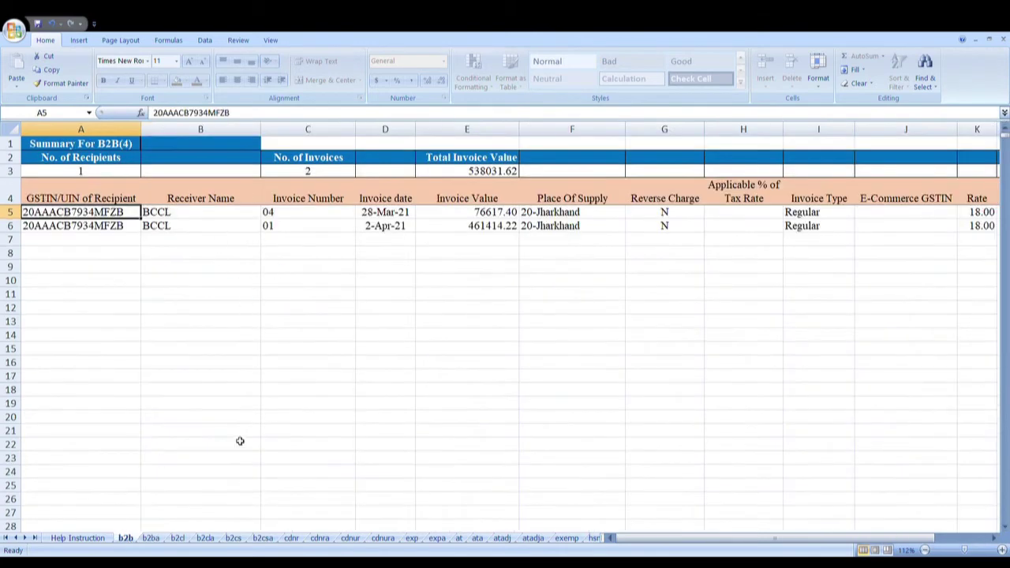
{"action": "left_click", "coordinate": [156, 540]}
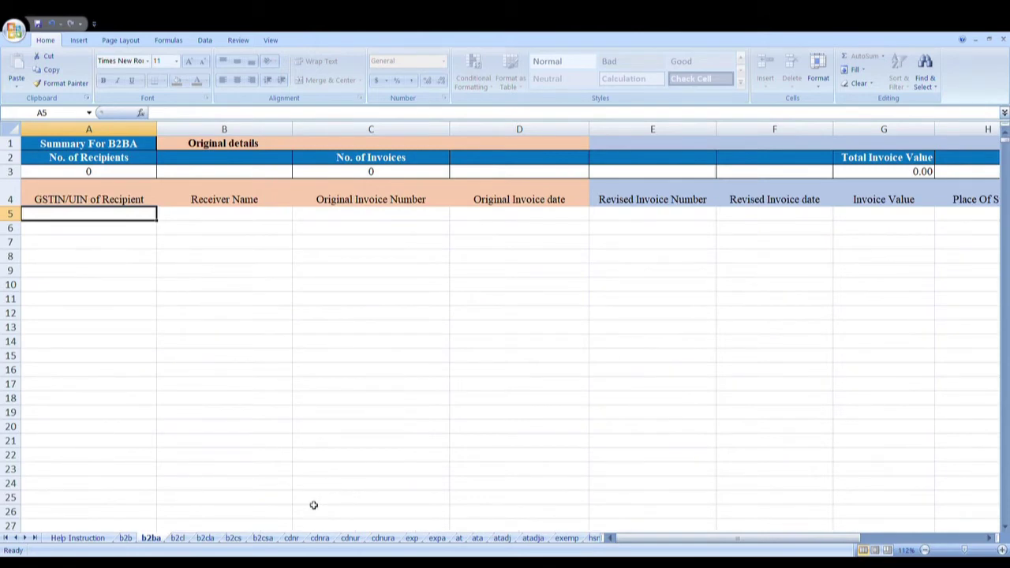
Step: Review the b2cl fields from Invoice Number to Taxable Value and look at Original Place Of Supply on the b2cla sheet
{"action": "left_click", "coordinate": [178, 537]}
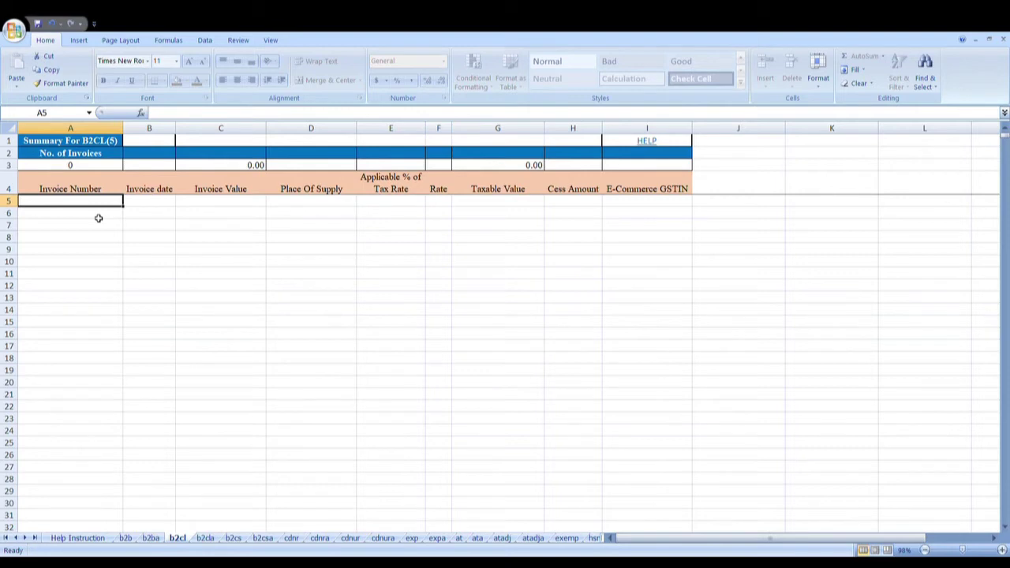
{"action": "key", "text": "Right"}
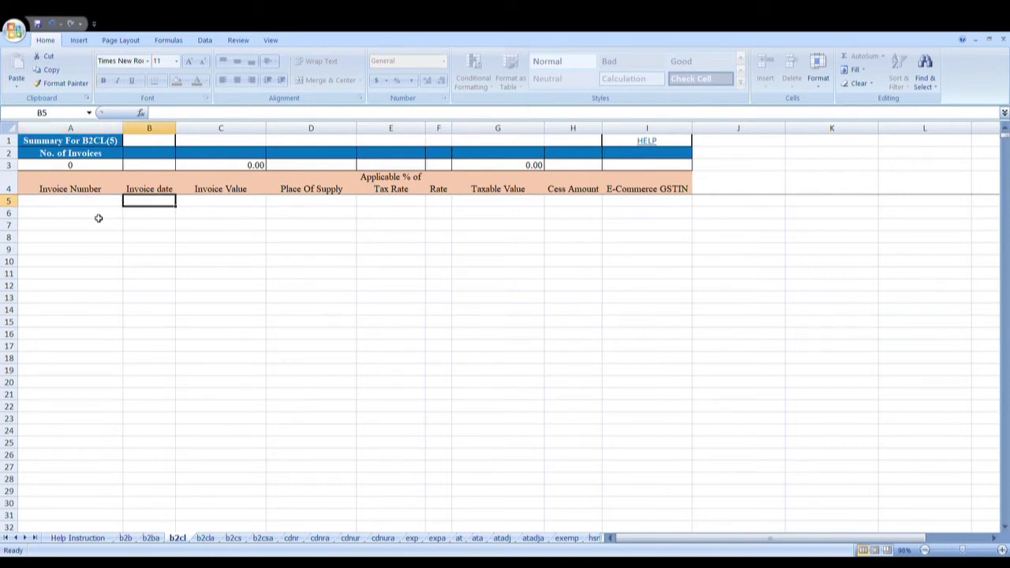
{"action": "key", "text": "Right"}
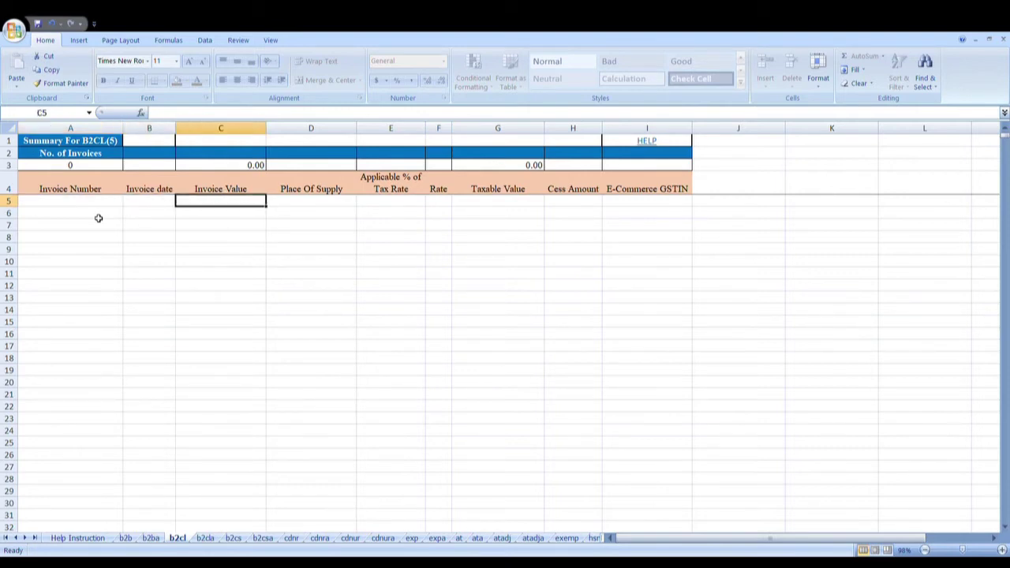
{"action": "key", "text": "Right"}
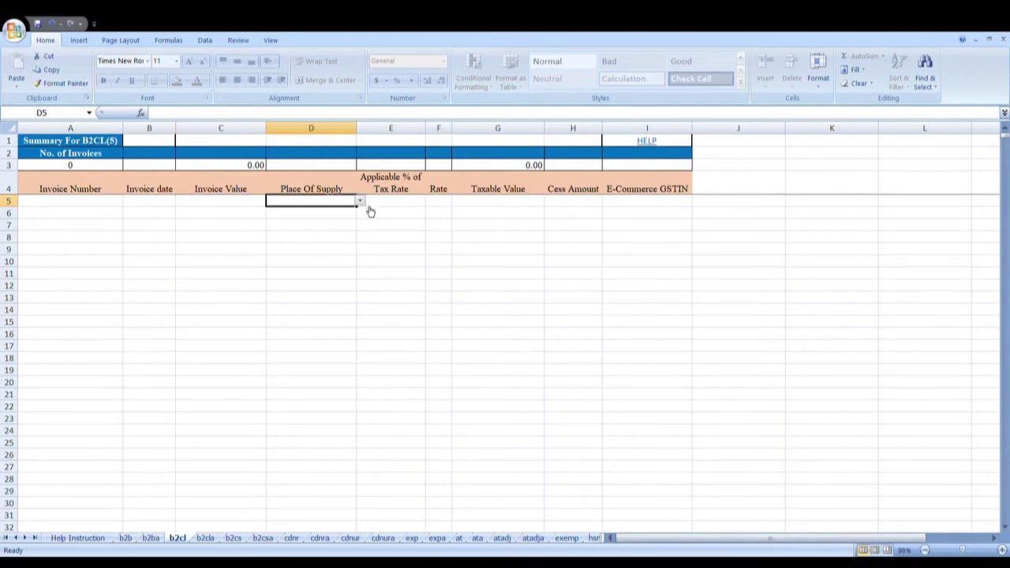
{"action": "left_click", "coordinate": [395, 204]}
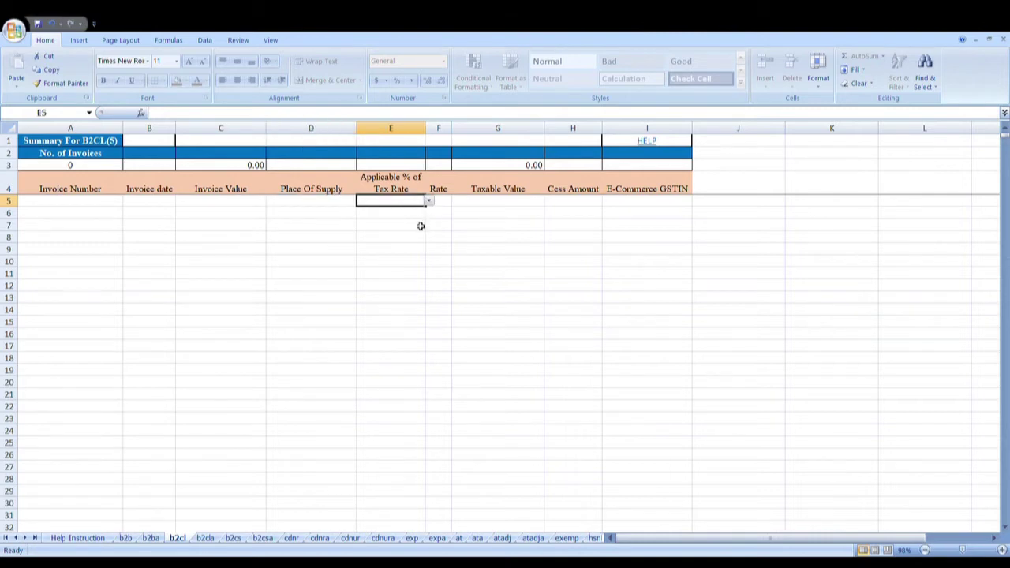
{"action": "left_click", "coordinate": [447, 204]}
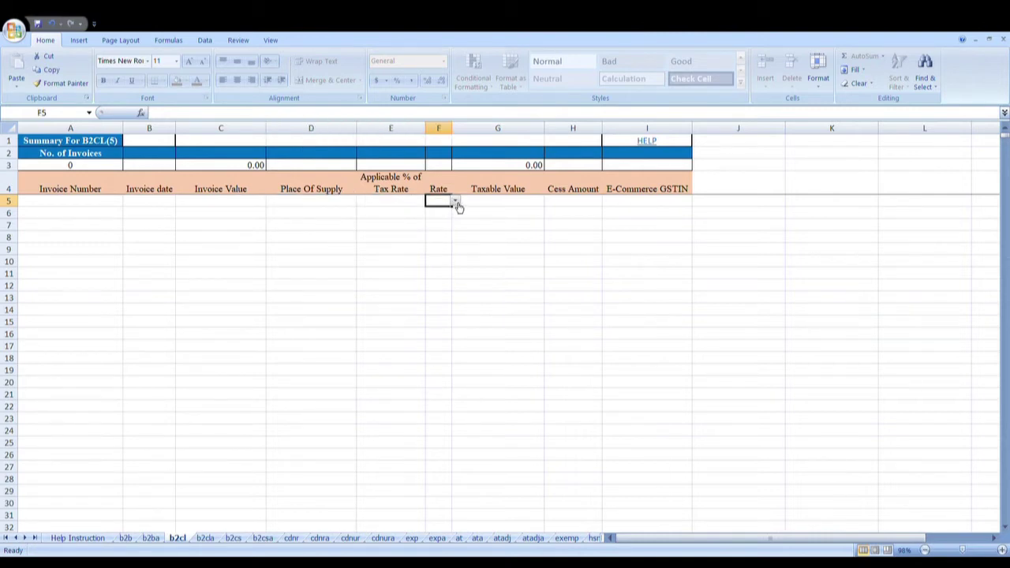
{"action": "left_click", "coordinate": [501, 207]}
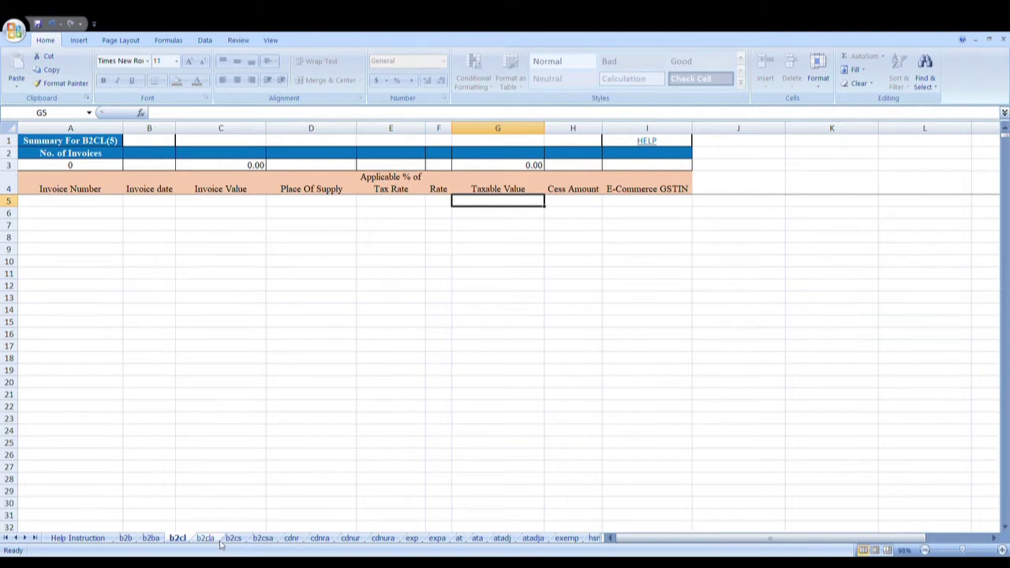
{"action": "left_click", "coordinate": [210, 539]}
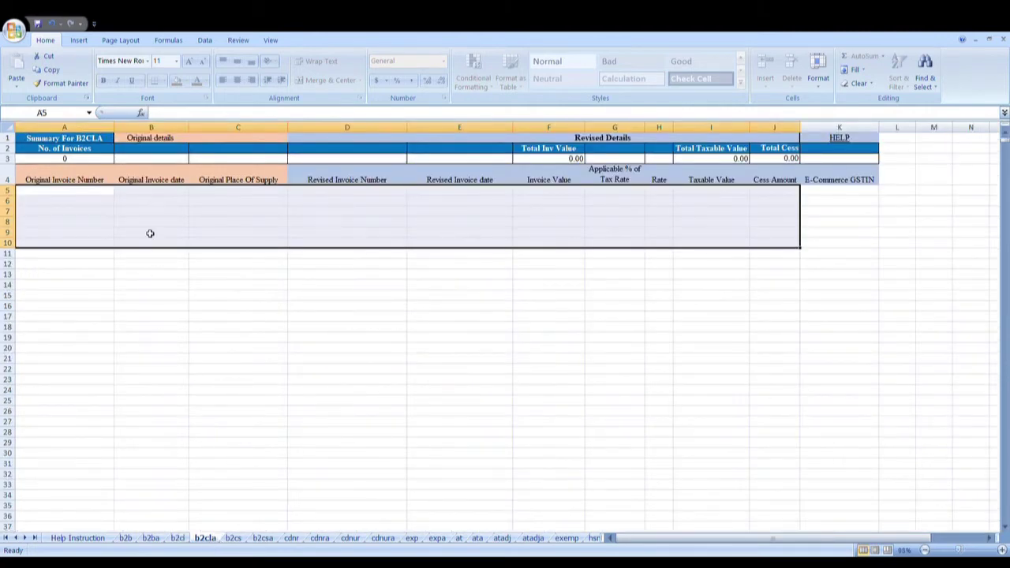
{"action": "left_click", "coordinate": [236, 213]}
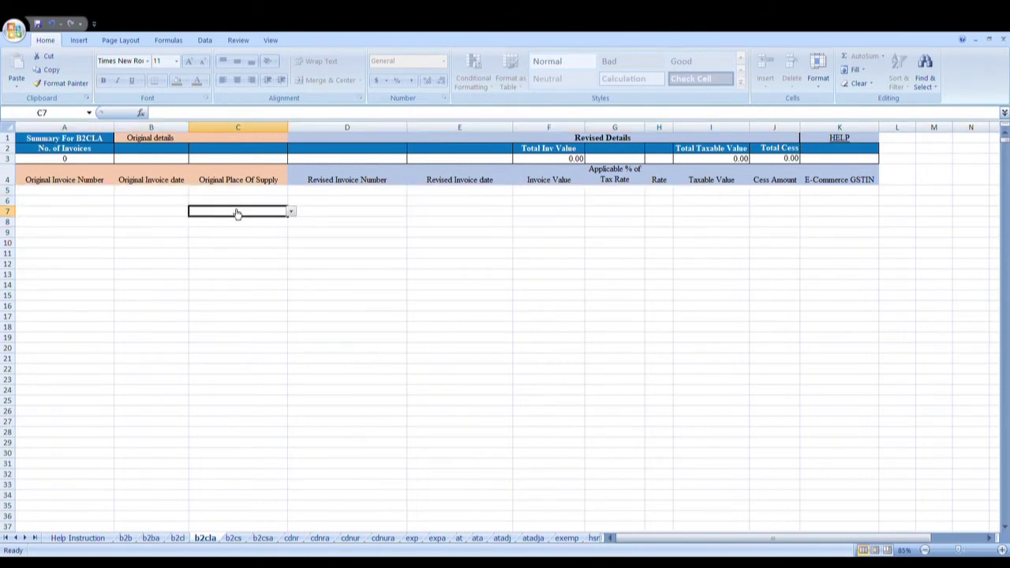
Step: On the b2cs sheet, set the first row's Type to OE and examine its place of supply, tax rate and taxable value fields
{"action": "left_click", "coordinate": [234, 539]}
{"action": "left_click", "coordinate": [95, 202]}
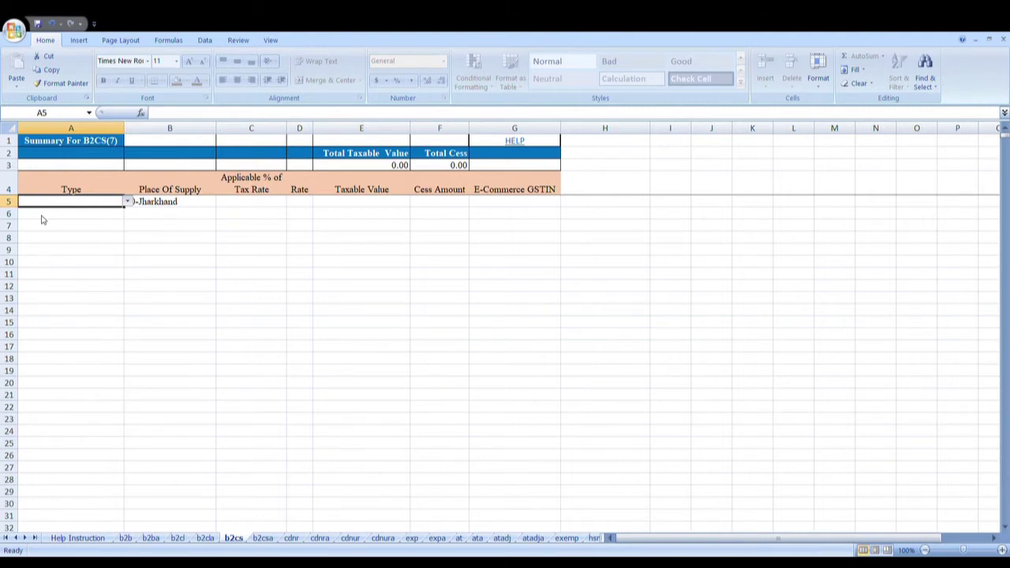
{"action": "type", "text": "OE"}
{"action": "left_click", "coordinate": [202, 207]}
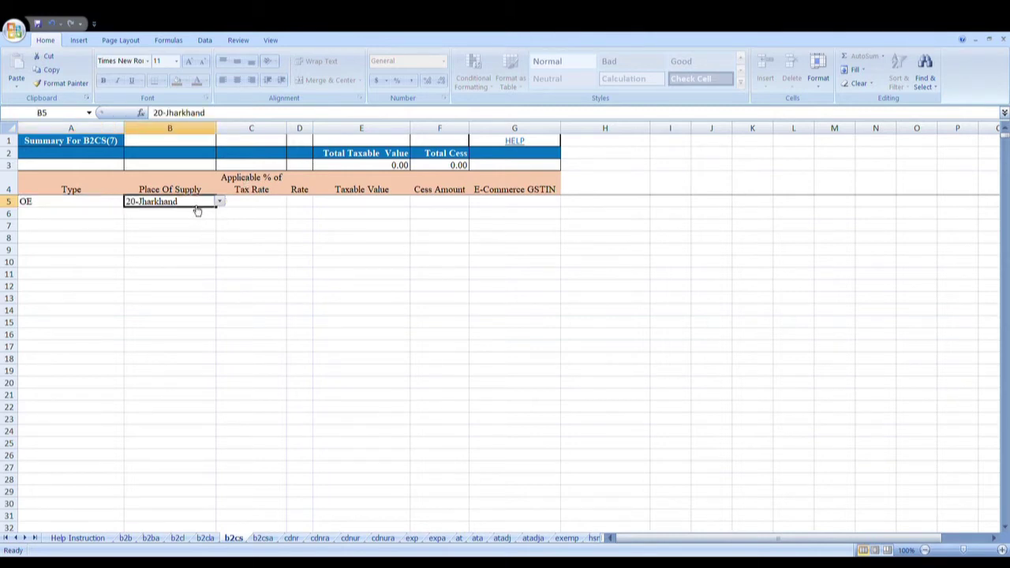
{"action": "left_click", "coordinate": [263, 208]}
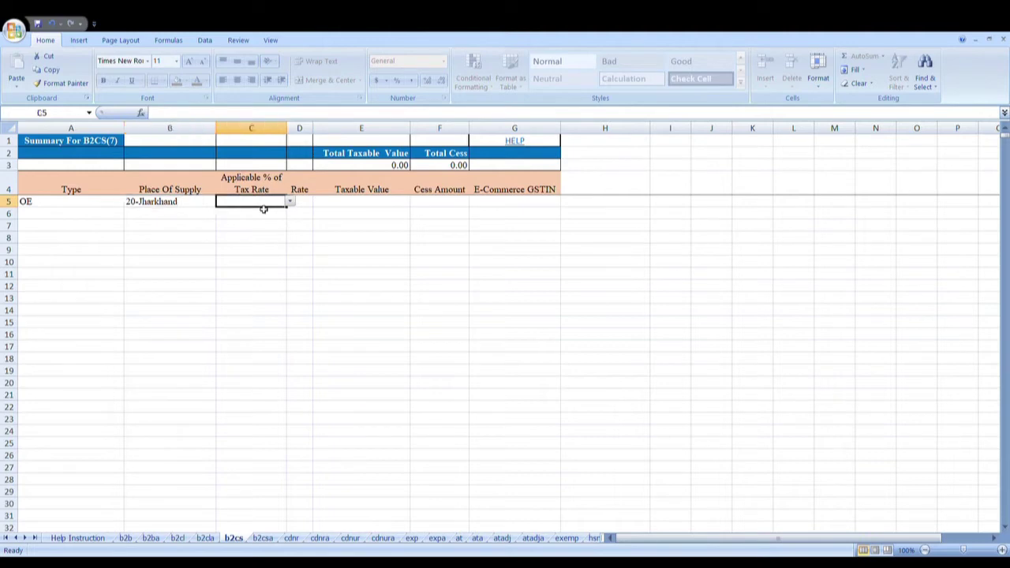
{"action": "left_click", "coordinate": [311, 203]}
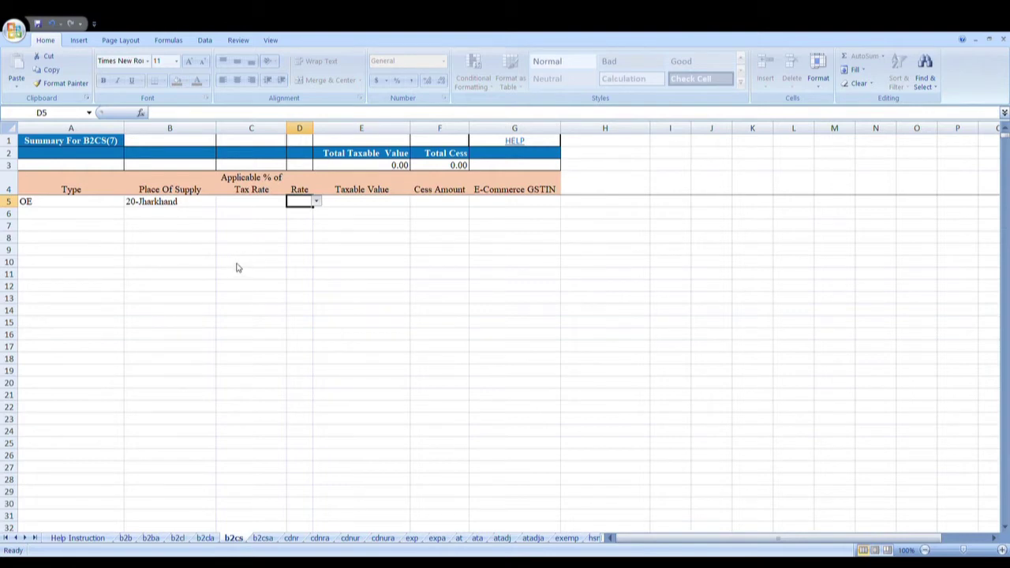
{"action": "left_click", "coordinate": [369, 206]}
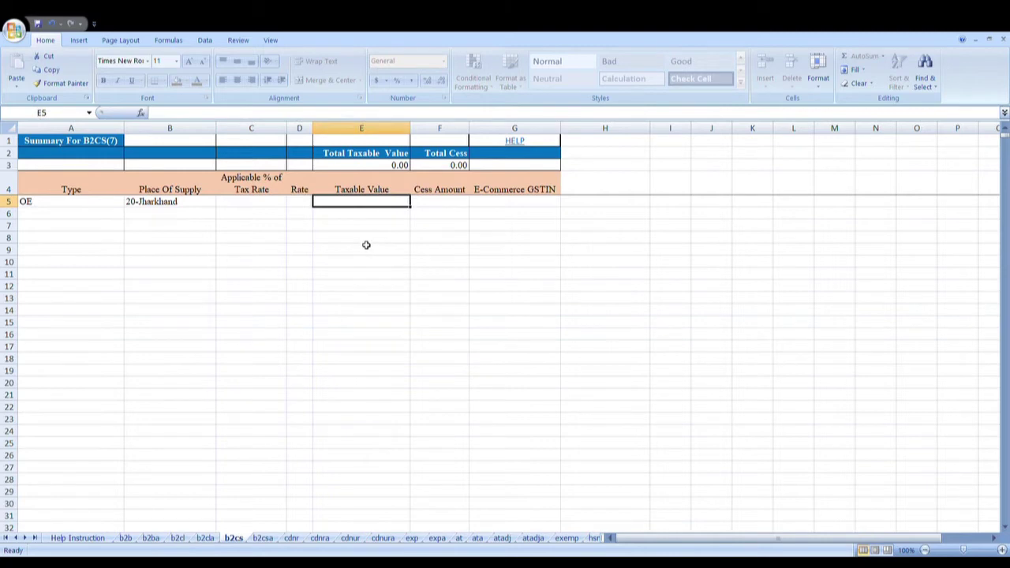
Step: Add a second b2cs row with Type E and Place Of Supply 04-Chandigarh
{"action": "left_click", "coordinate": [104, 216]}
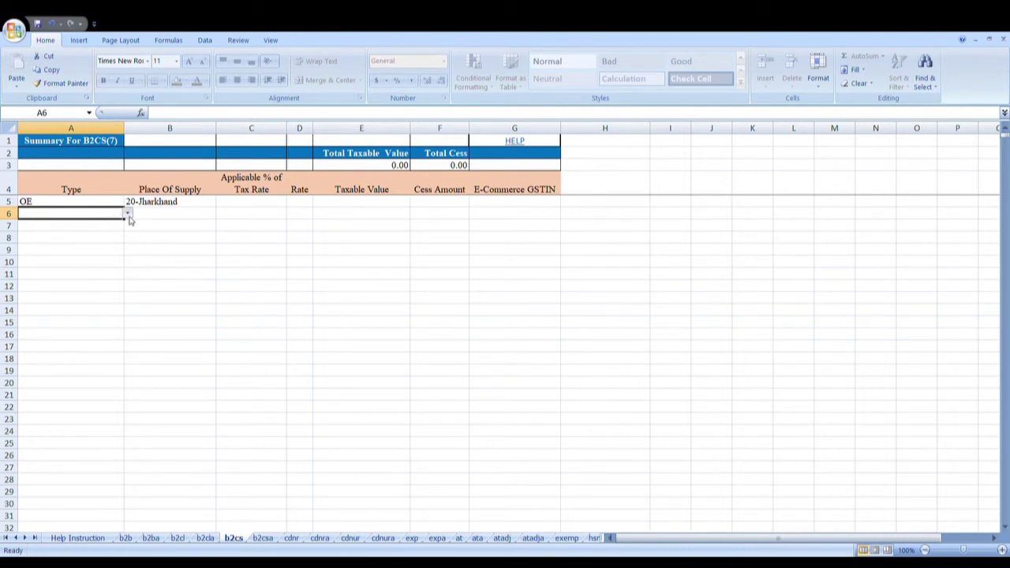
{"action": "type", "text": "E"}
{"action": "left_click", "coordinate": [178, 217]}
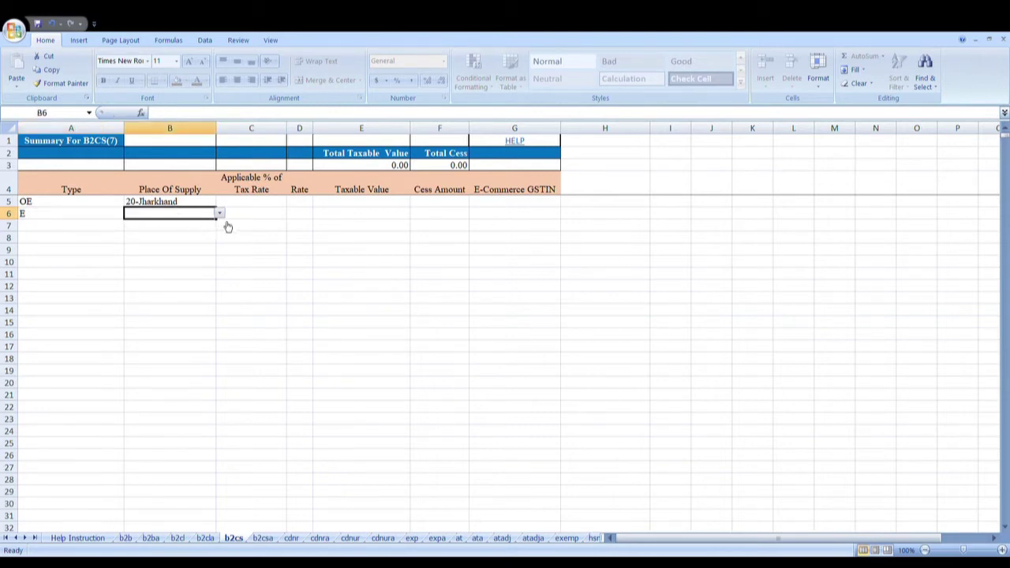
{"action": "left_click", "coordinate": [220, 213]}
{"action": "left_click", "coordinate": [179, 250]}
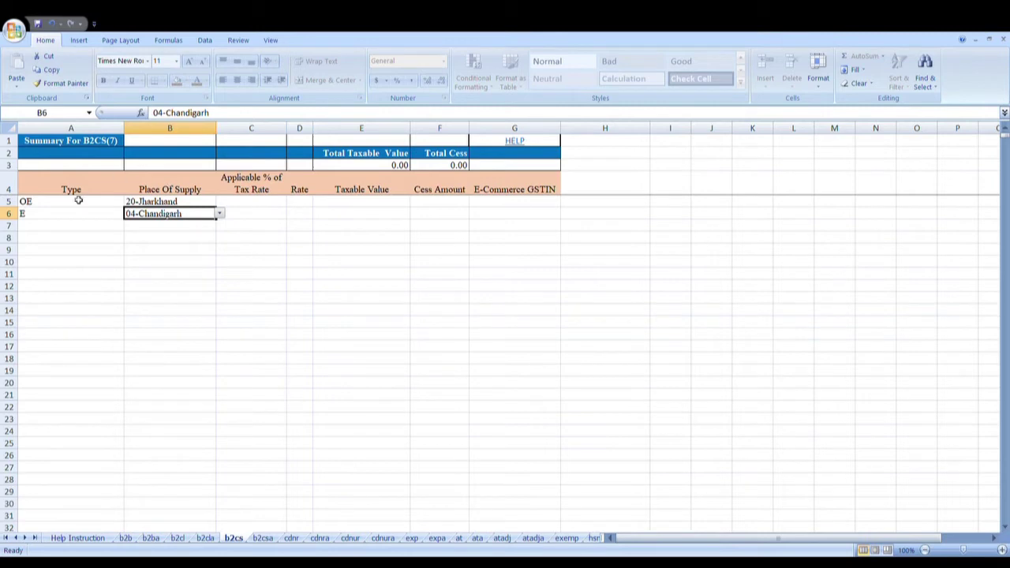
Step: Clear the Type and Place Of Supply sample entries from the b2cs sheet
{"action": "left_click_drag", "start_coordinate": [77, 200], "coordinate": [158, 237]}
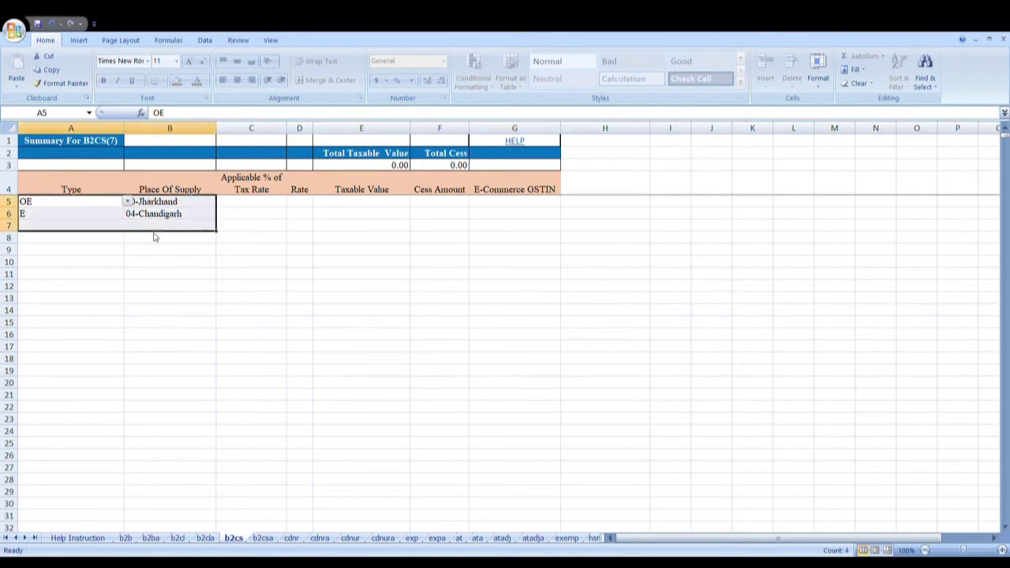
{"action": "key", "text": "Delete"}
{"action": "left_click", "coordinate": [144, 286]}
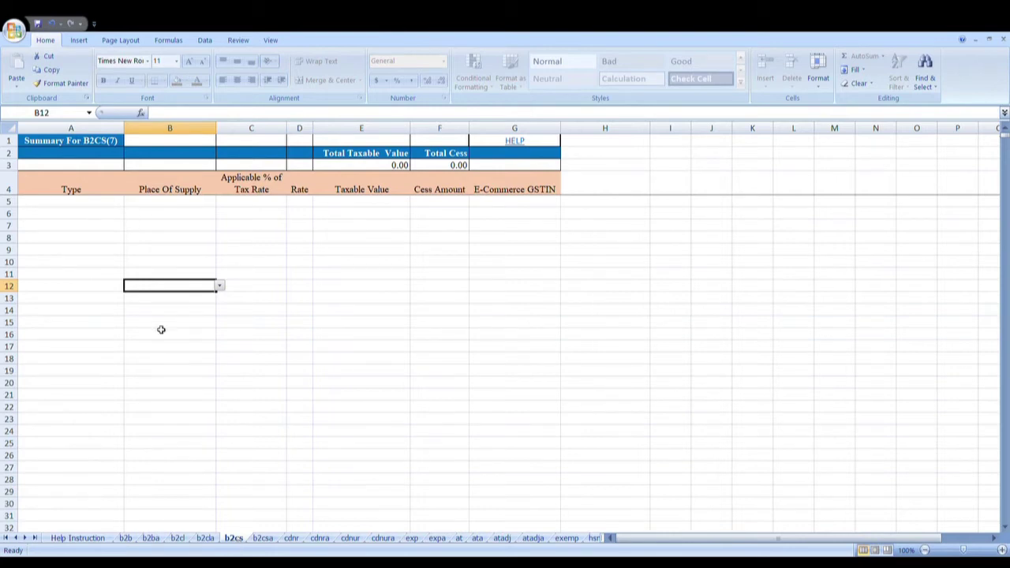
Step: Compare the b2csa sheet with b2cs and examine its Financial Year, Original Month, Place Of Supply and Type fields
{"action": "left_click", "coordinate": [263, 538]}
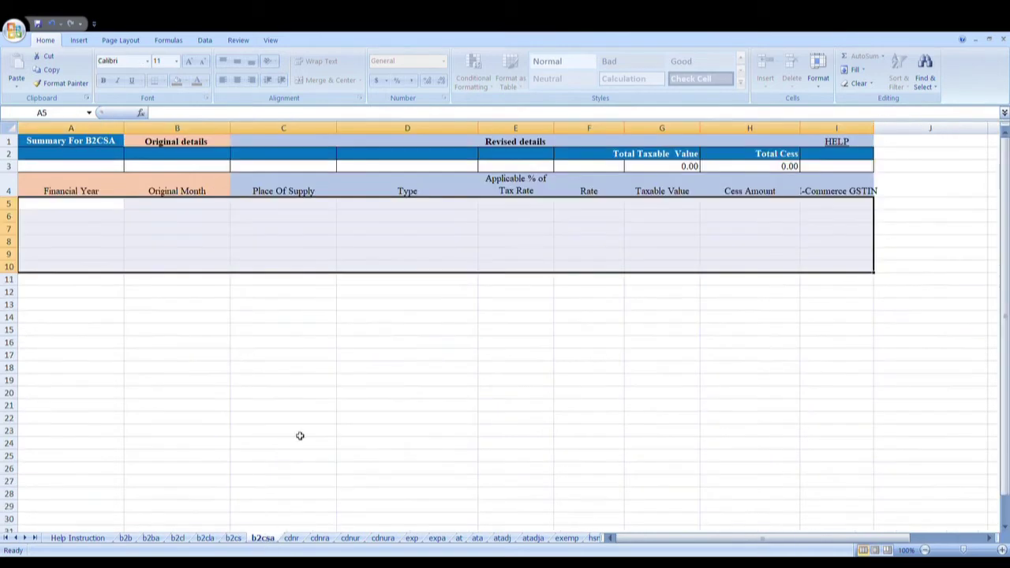
{"action": "left_click", "coordinate": [235, 538]}
{"action": "left_click", "coordinate": [268, 538]}
{"action": "left_click", "coordinate": [110, 204]}
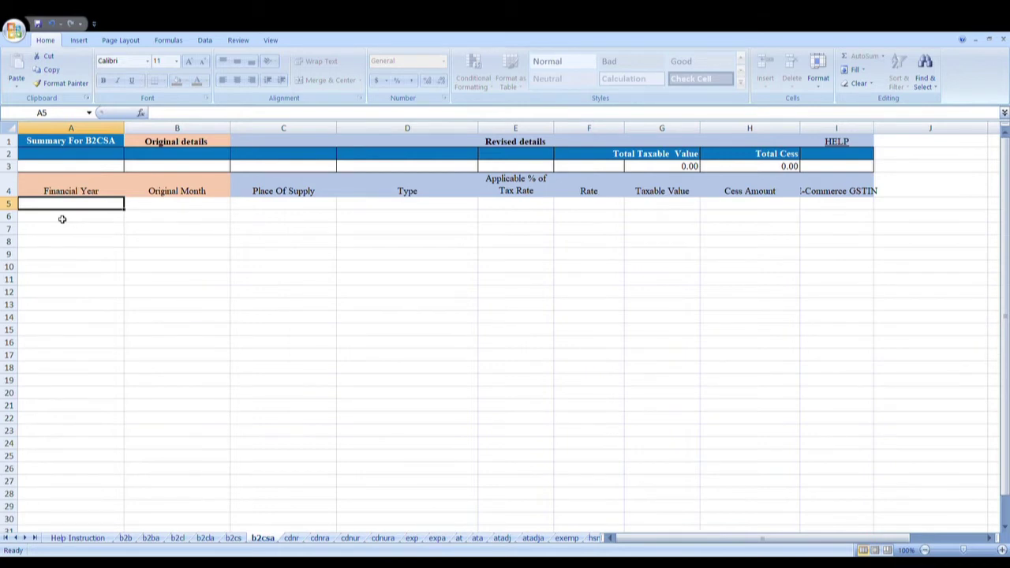
{"action": "key", "text": "Tab"}
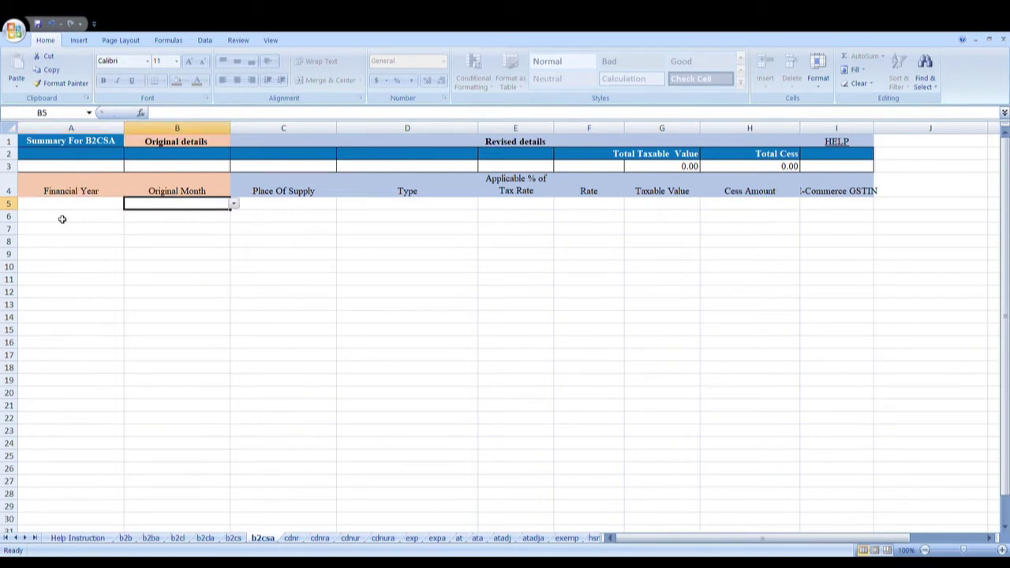
{"action": "key", "text": "Tab"}
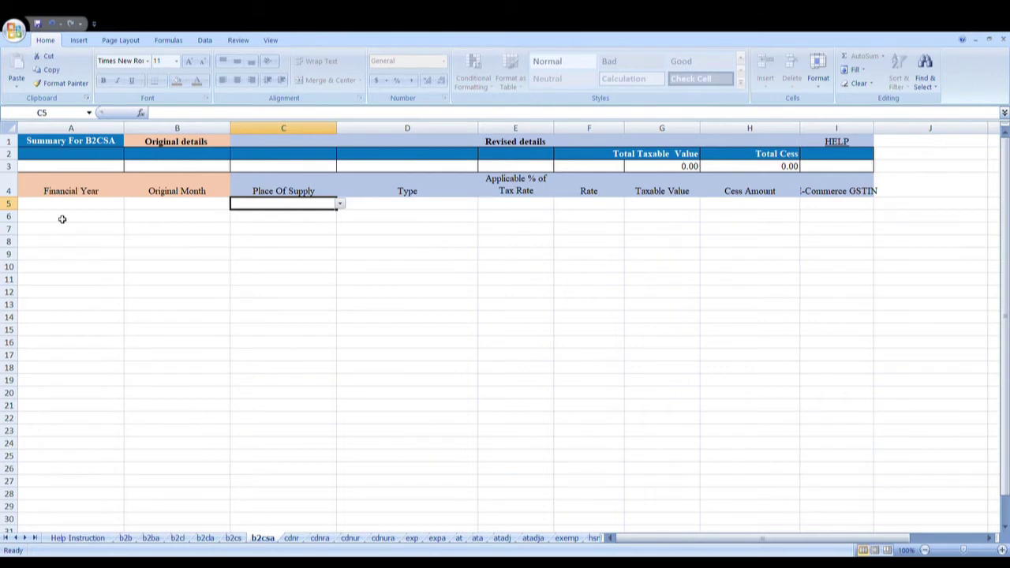
{"action": "key", "text": "Tab"}
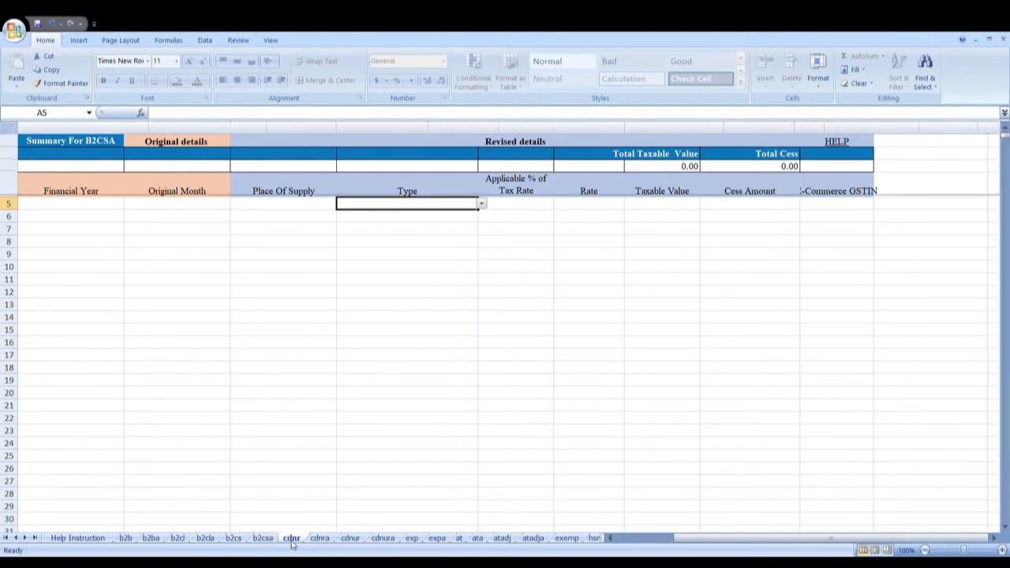
Step: Show the cdnr sheet starting from its first field, GSTIN/UIN of Recipient
{"action": "left_click", "coordinate": [291, 540]}
{"action": "left_click", "coordinate": [130, 207]}
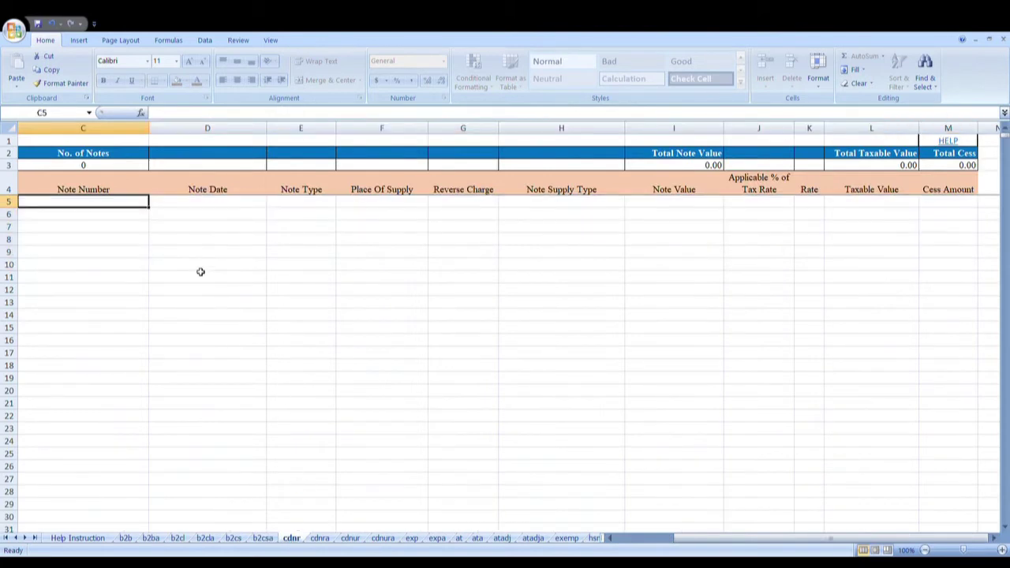
{"action": "key", "text": "Left"}
{"action": "key", "text": "Left"}
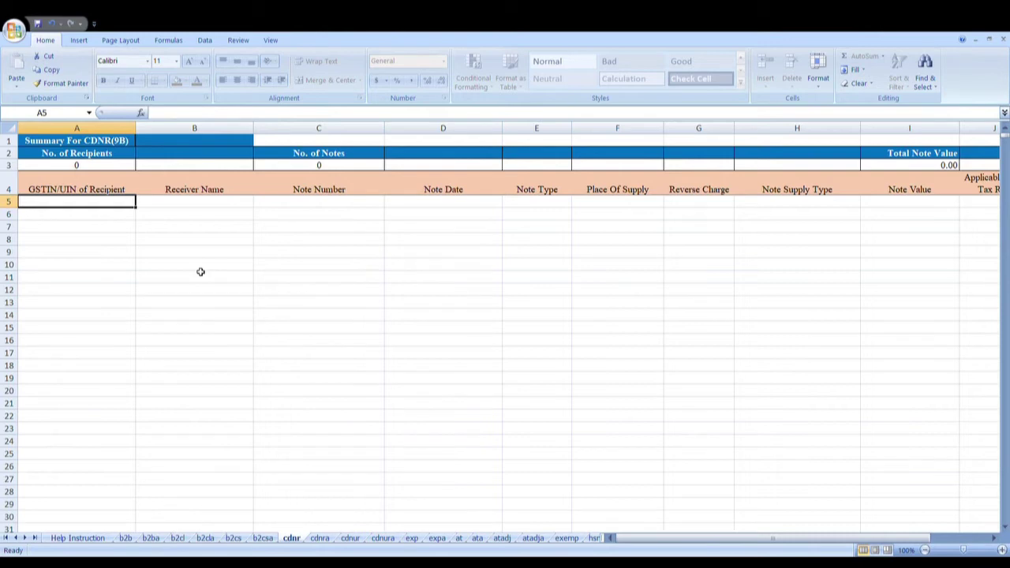
Step: Examine the cdnr sheet's entry fields in order, from GSTIN/UIN of Recipient through Note Number, Note Date and Note Type to Reverse Charge
{"action": "left_click", "coordinate": [71, 215]}
{"action": "left_click", "coordinate": [77, 202]}
{"action": "key", "text": "Tab"}
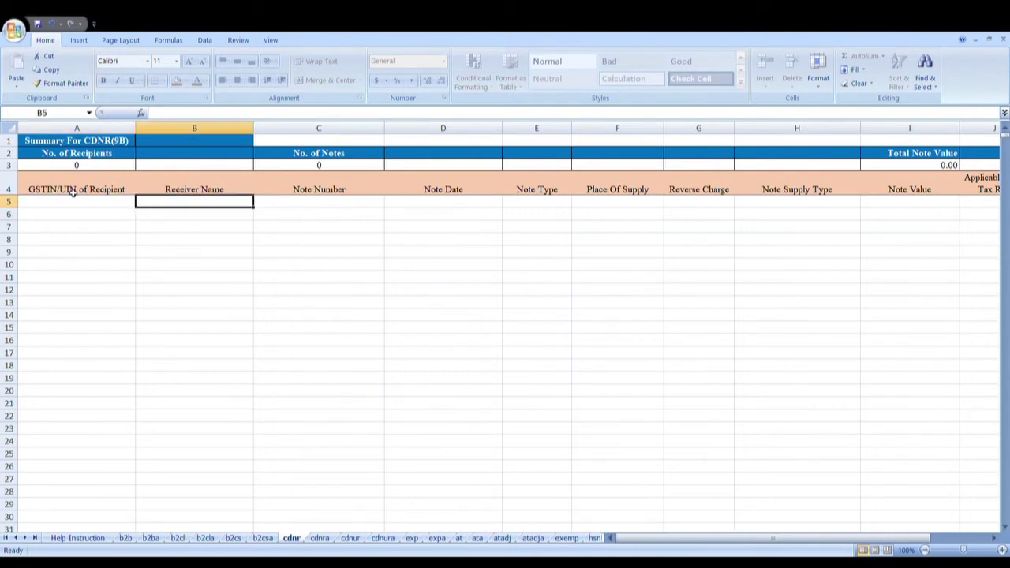
{"action": "left_click", "coordinate": [327, 207]}
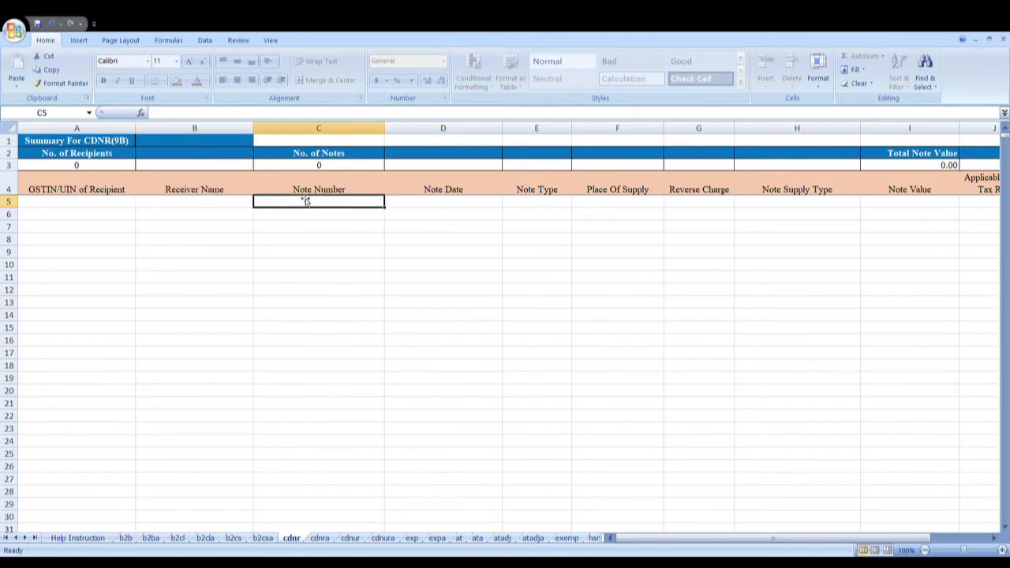
{"action": "left_click", "coordinate": [444, 209]}
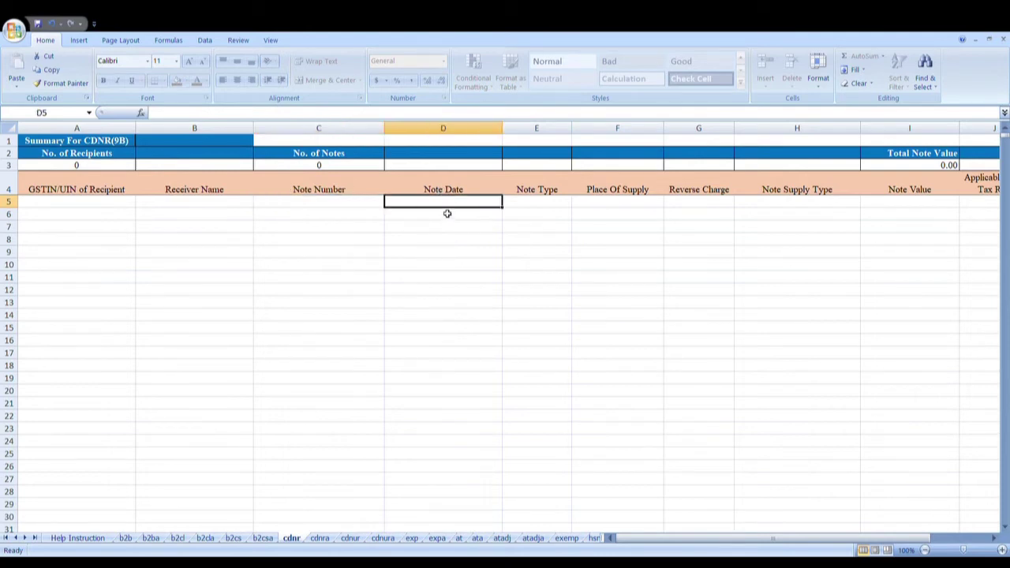
{"action": "left_click", "coordinate": [525, 207]}
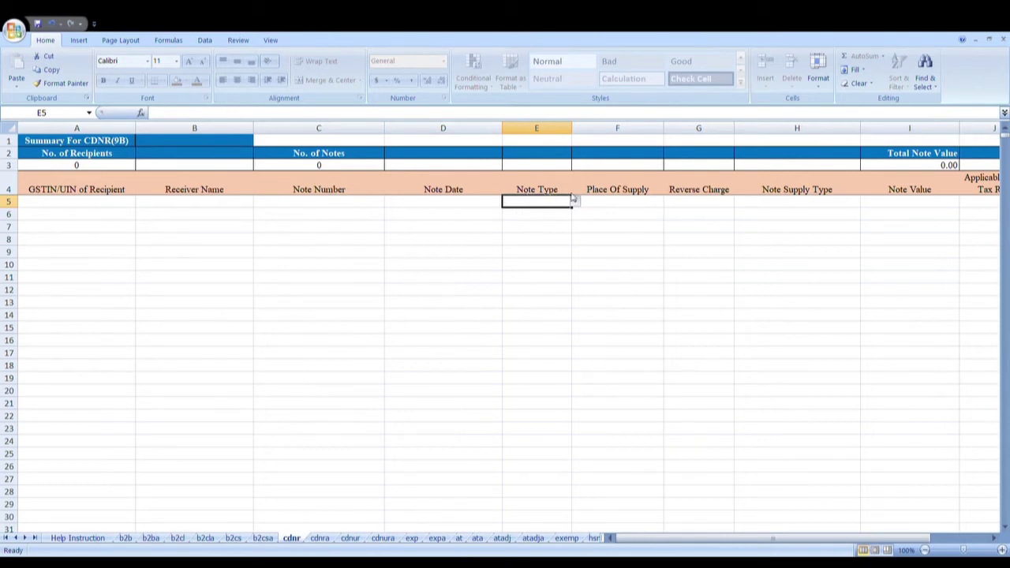
{"action": "key", "text": "Tab"}
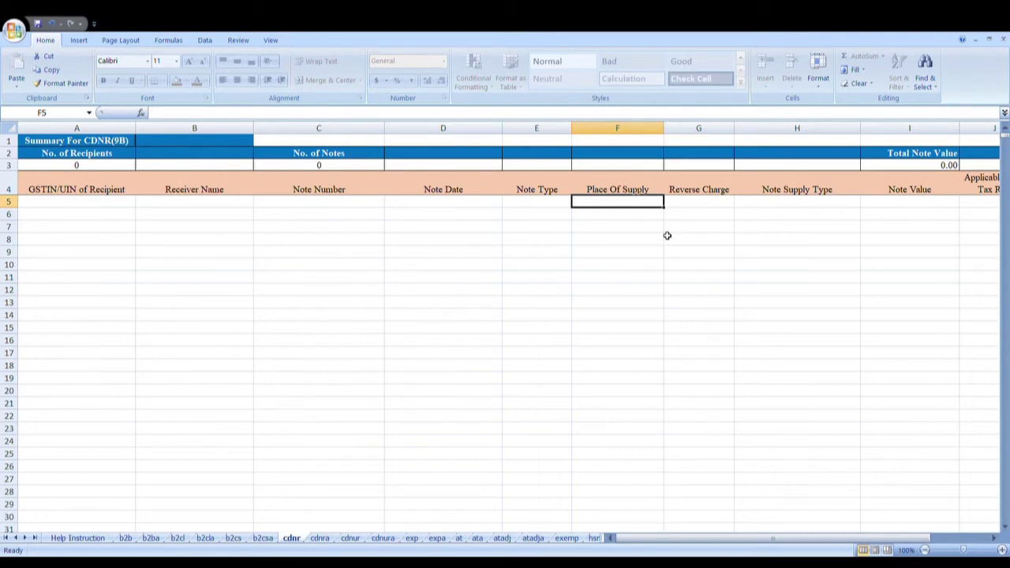
{"action": "key", "text": "Right"}
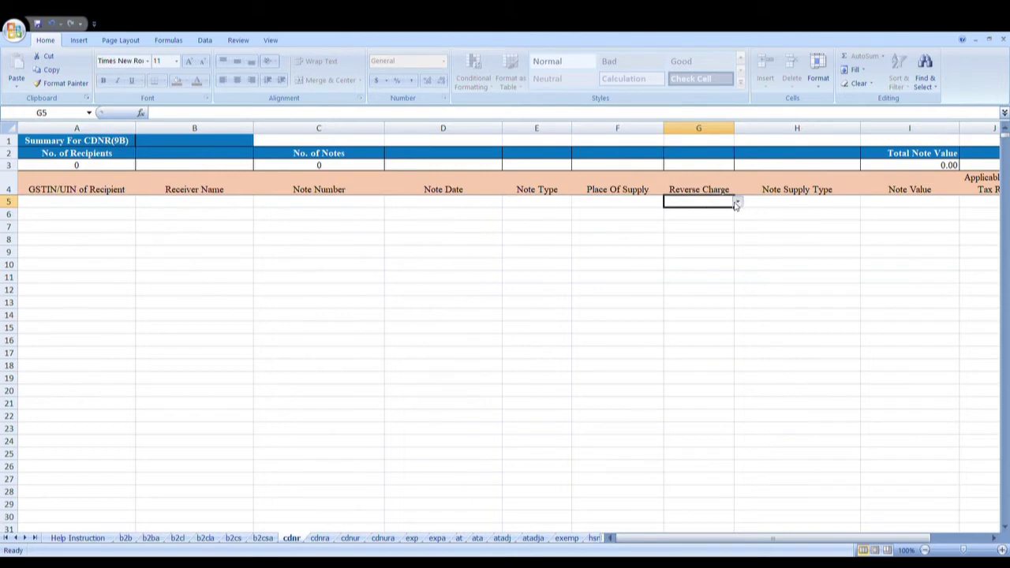
Step: Look through the remaining cdnr columns up to Cess Amount, then return to the Note Supply Type field
{"action": "left_click", "coordinate": [779, 204]}
{"action": "key", "text": "Right"}
{"action": "key", "text": "Right"}
{"action": "key", "text": "Right"}
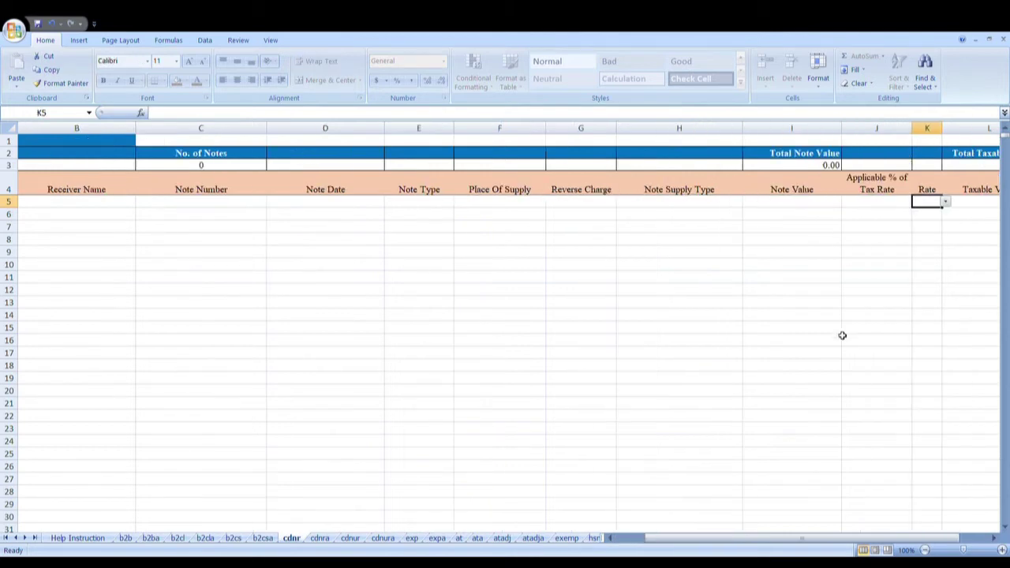
{"action": "key", "text": "Left"}
{"action": "key", "text": "Left"}
{"action": "key", "text": "Left"}
{"action": "key", "text": "Right"}
{"action": "key", "text": "Right"}
{"action": "key", "text": "Right"}
{"action": "key", "text": "Right"}
{"action": "key", "text": "Right"}
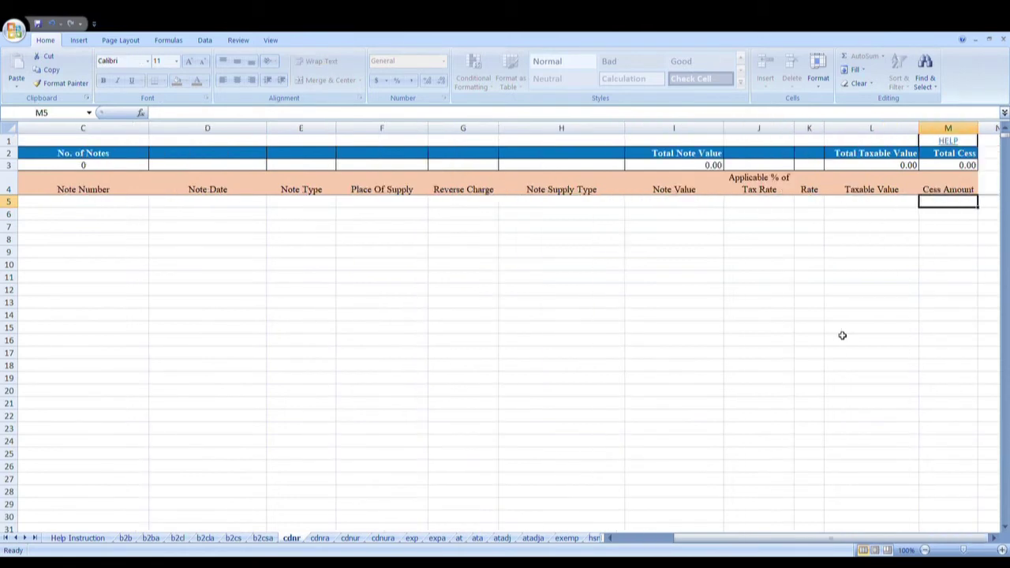
{"action": "key", "text": "Left"}
{"action": "key", "text": "Left"}
{"action": "key", "text": "Left"}
{"action": "key", "text": "Left"}
{"action": "key", "text": "Left"}
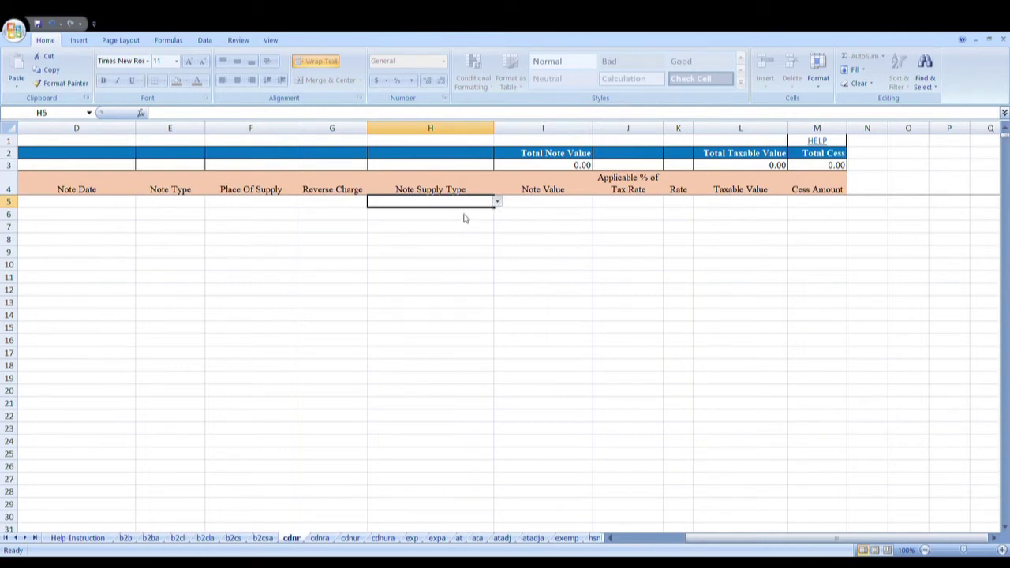
Step: Review the cdnr fields Note Value, Applicable % of Tax Rate, Rate and Taxable Value in the first entry row
{"action": "left_click", "coordinate": [550, 203]}
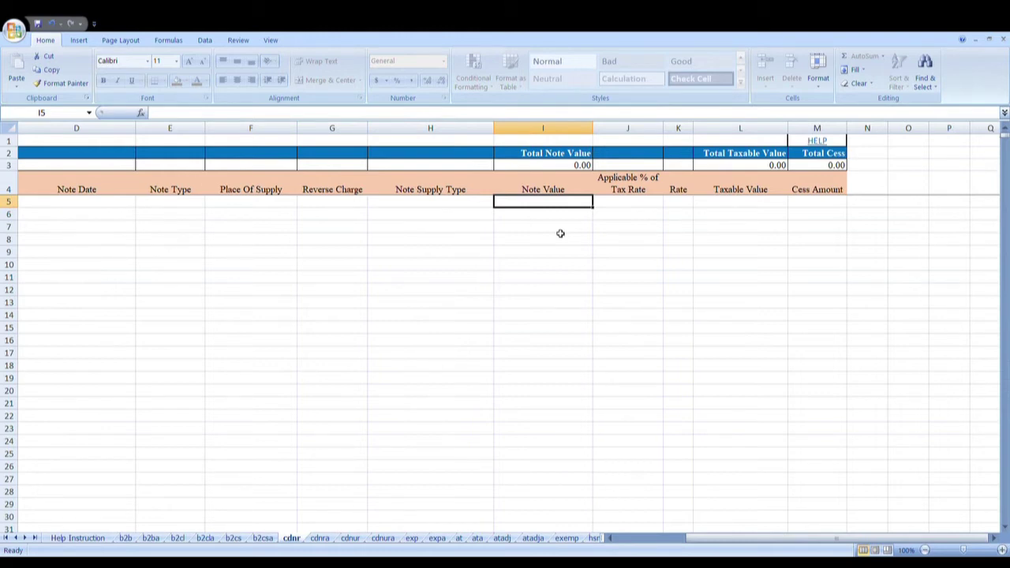
{"action": "key", "text": "Tab"}
{"action": "key", "text": "Tab"}
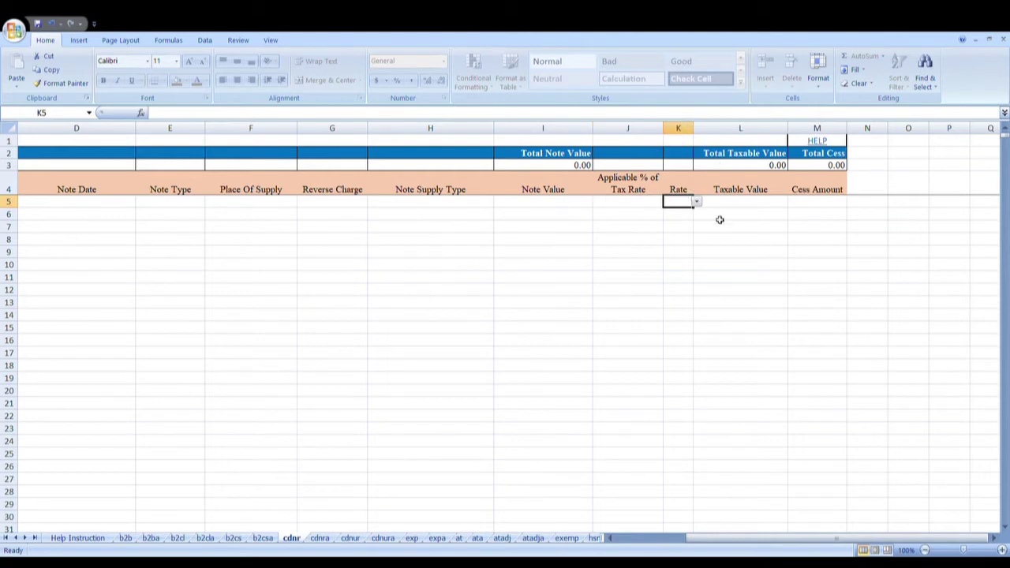
{"action": "left_click", "coordinate": [744, 205]}
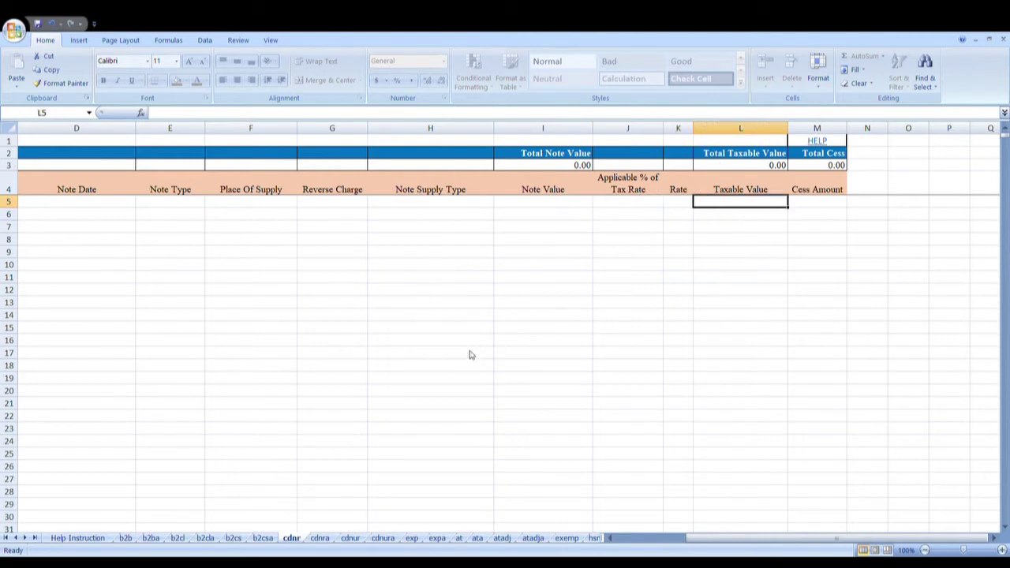
Step: Review the cdnra, cdnur and cdnura sheets in turn, including the UR Type field of cdnur
{"action": "left_click", "coordinate": [320, 539]}
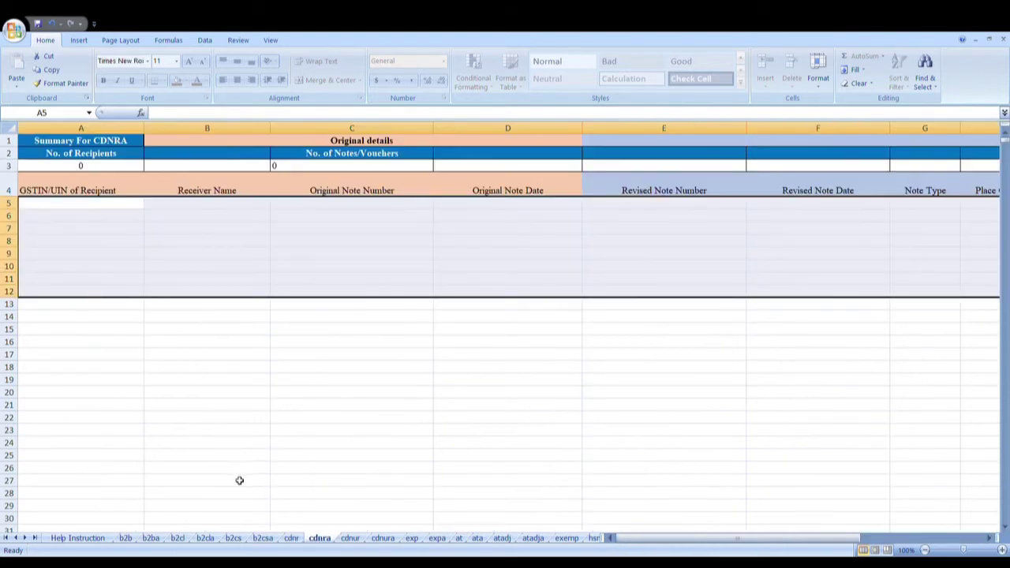
{"action": "left_click", "coordinate": [352, 539]}
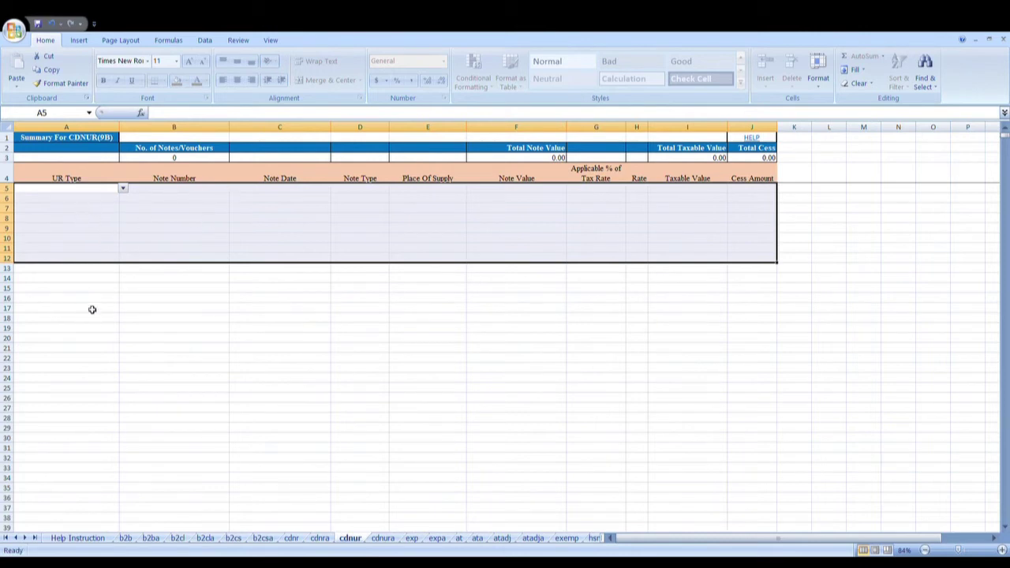
{"action": "left_click", "coordinate": [107, 220]}
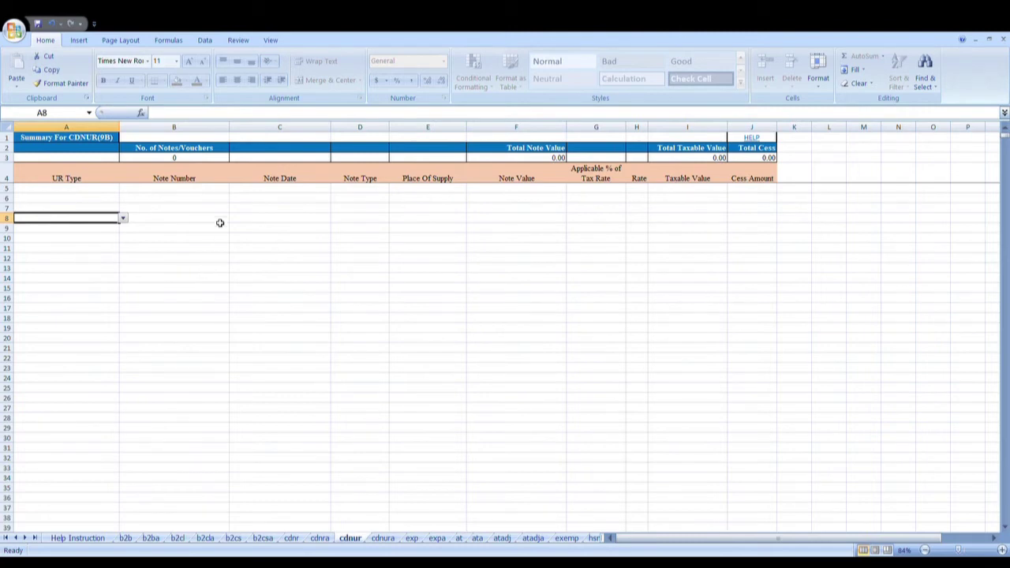
{"action": "left_click", "coordinate": [384, 538]}
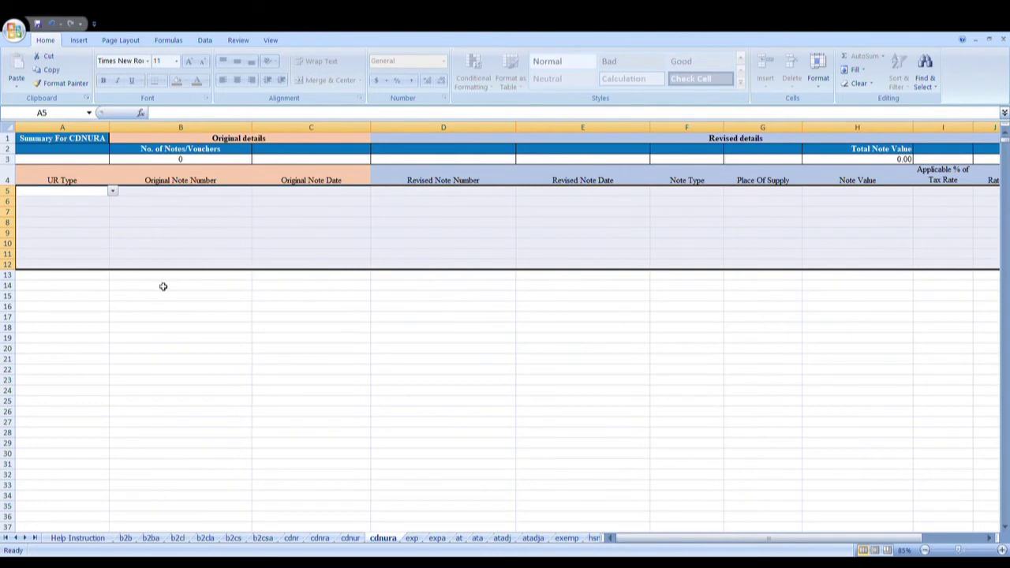
Step: Examine the exp sheet's fields, starting with Export Type, and compare them with the amendment sheet expa
{"action": "left_click", "coordinate": [413, 540]}
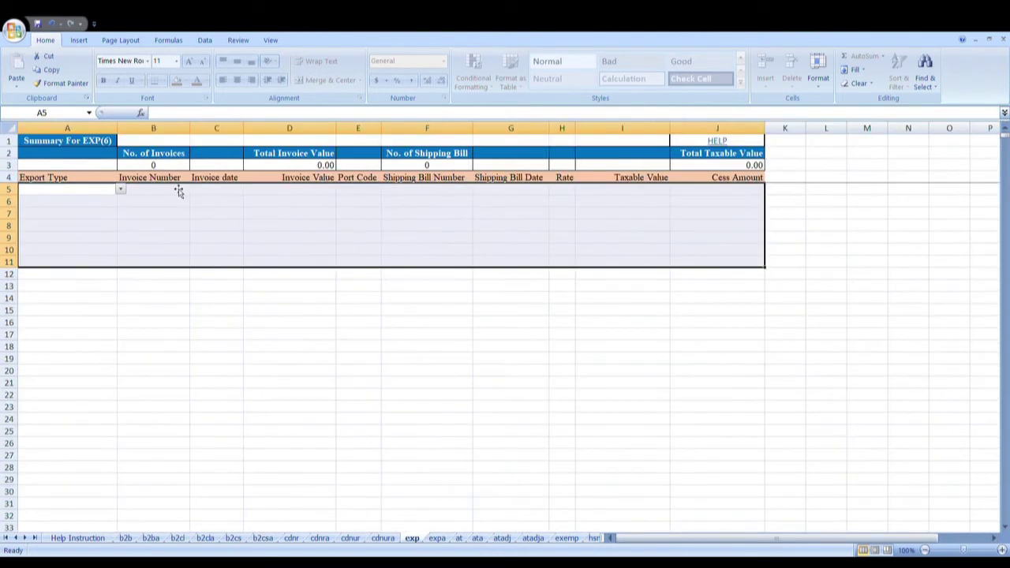
{"action": "left_click", "coordinate": [79, 203]}
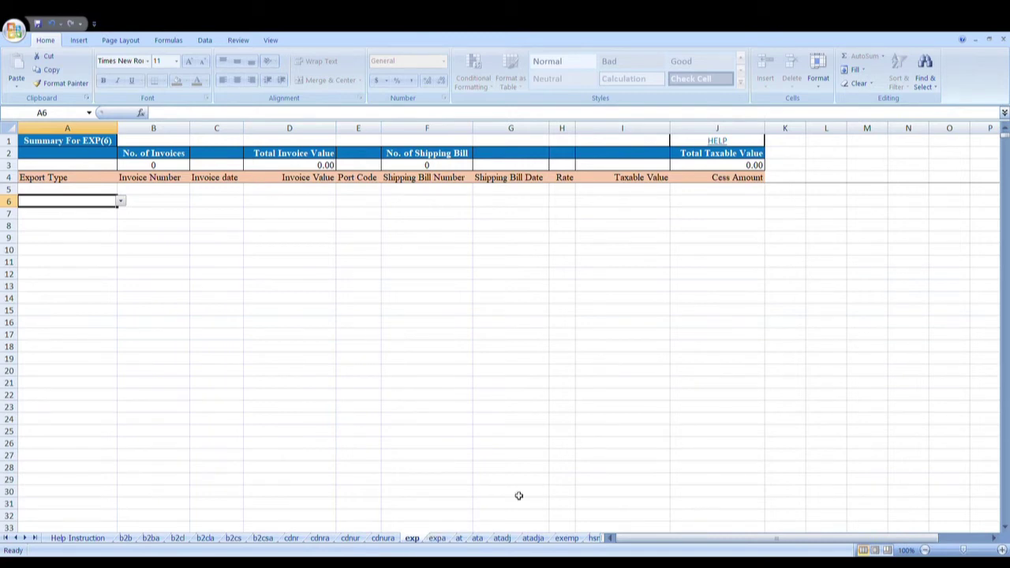
{"action": "left_click", "coordinate": [437, 538]}
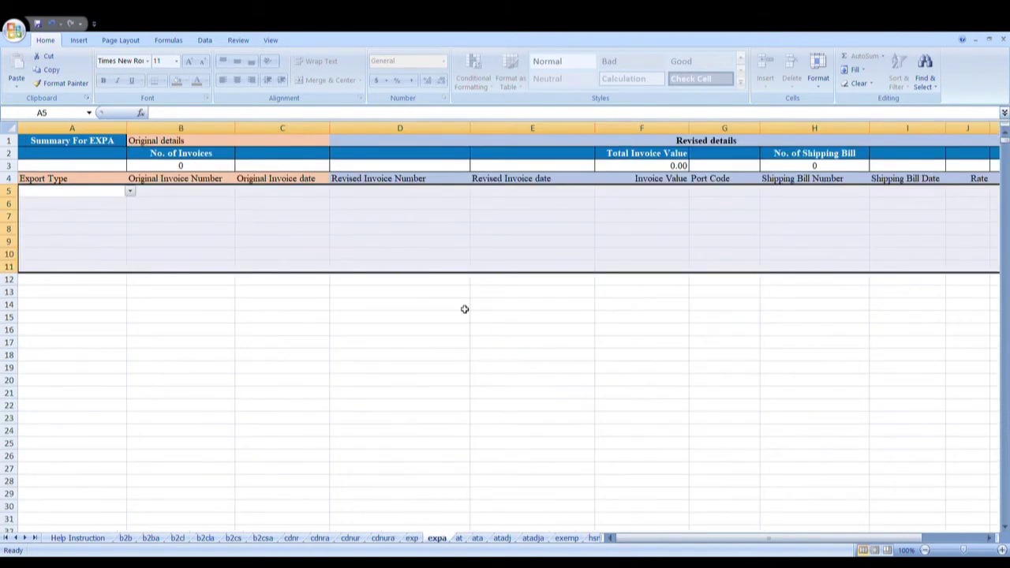
Step: Review the advance sheets at, ata, atadj and atadja one after another
{"action": "left_click", "coordinate": [463, 538]}
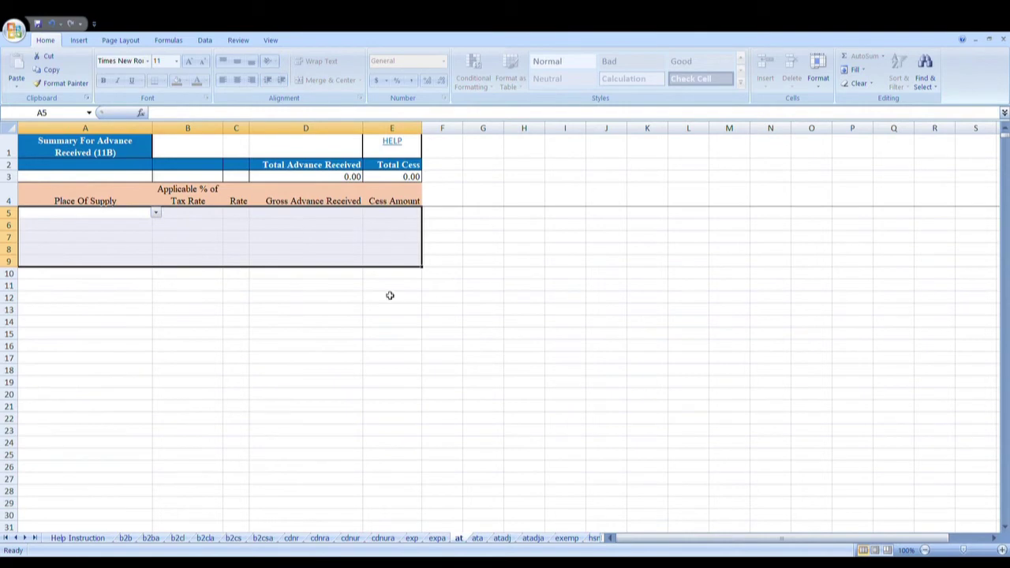
{"action": "left_click", "coordinate": [477, 538]}
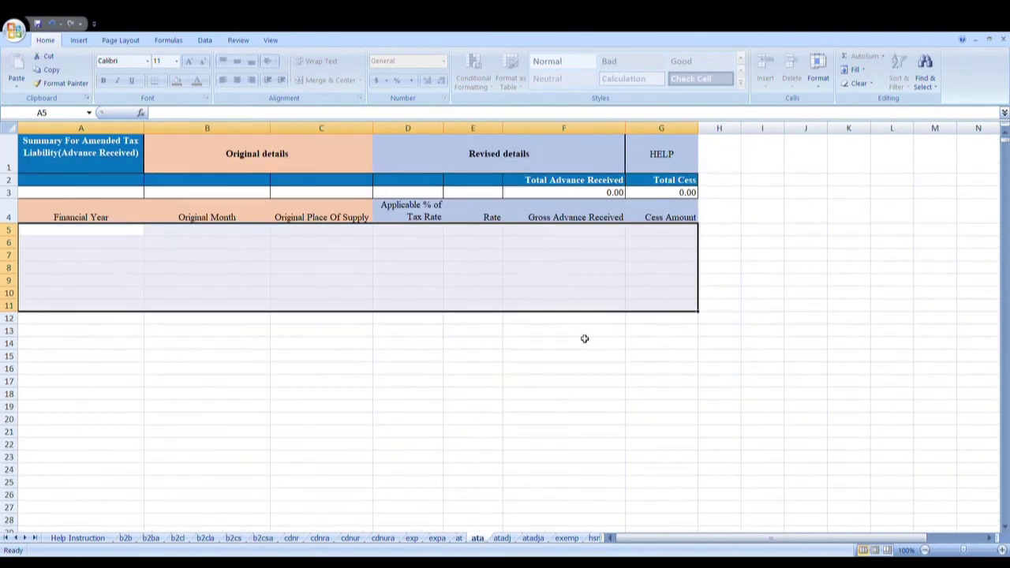
{"action": "left_click", "coordinate": [502, 538]}
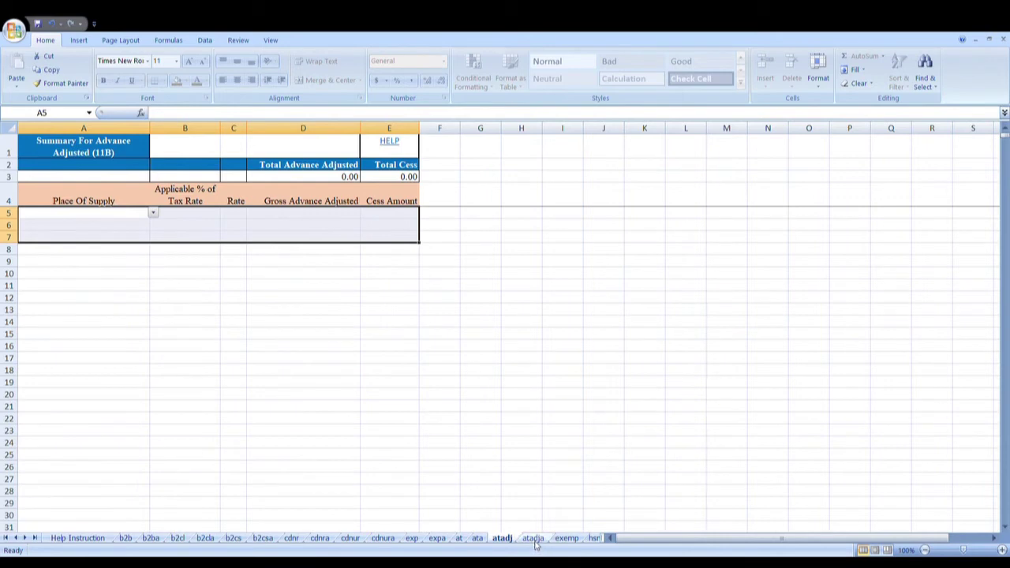
{"action": "left_click", "coordinate": [534, 540]}
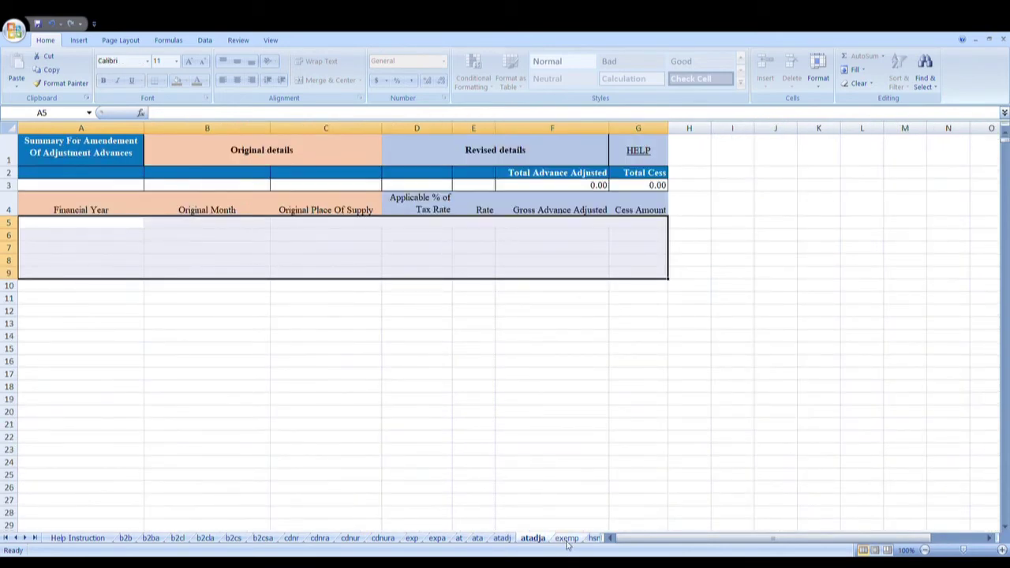
Step: Show the exemp sheet and examine its Description, Nil Rated, Exempted and Non-GST Supplies columns
{"action": "left_click", "coordinate": [567, 539]}
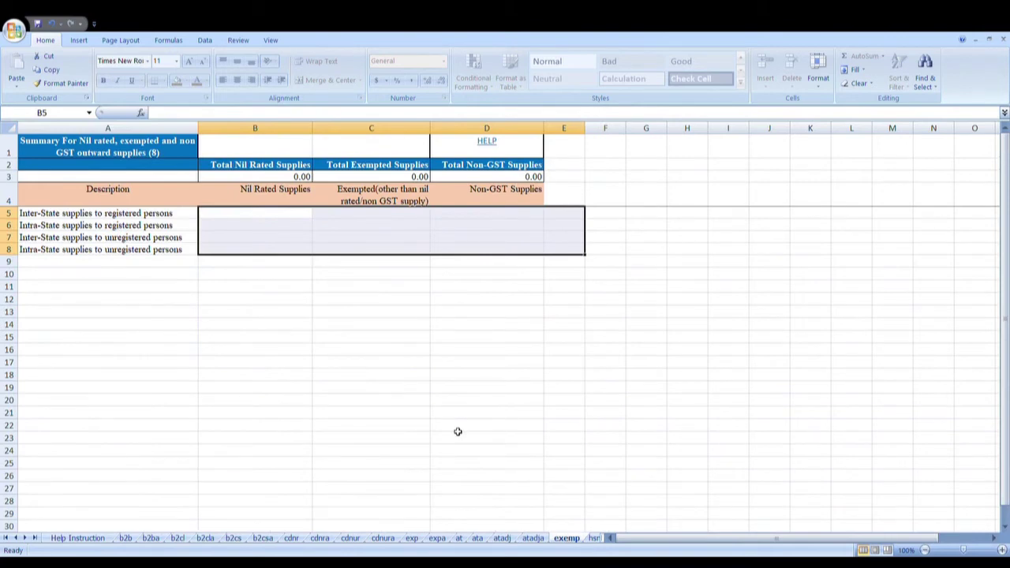
{"action": "left_click", "coordinate": [178, 217]}
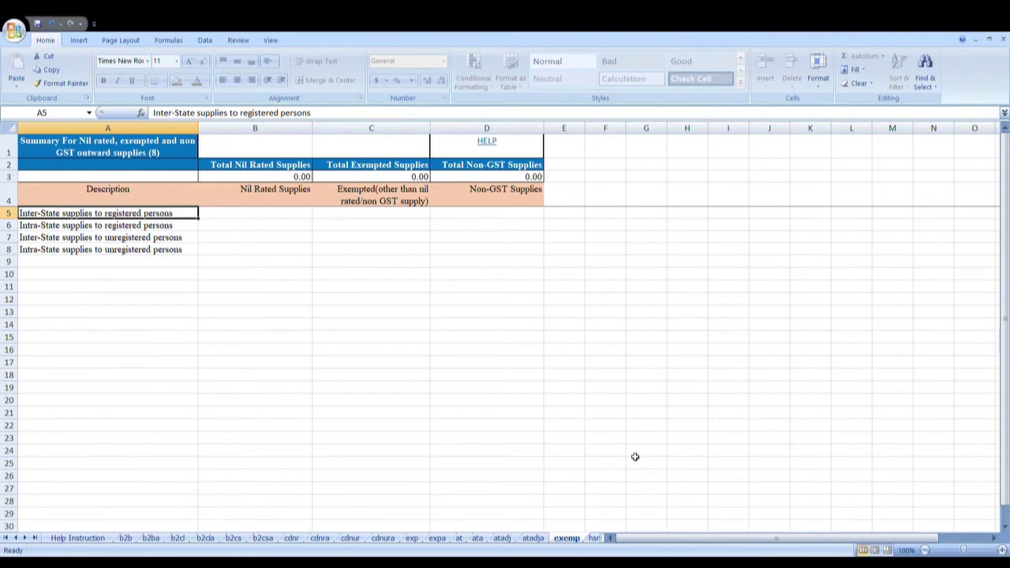
{"action": "key", "text": "Right"}
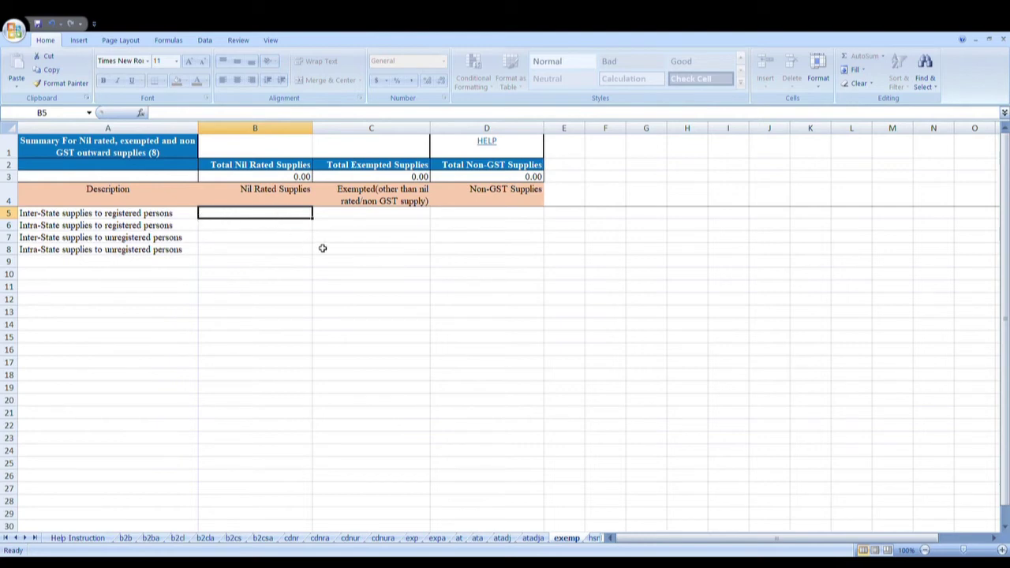
{"action": "left_click", "coordinate": [389, 221]}
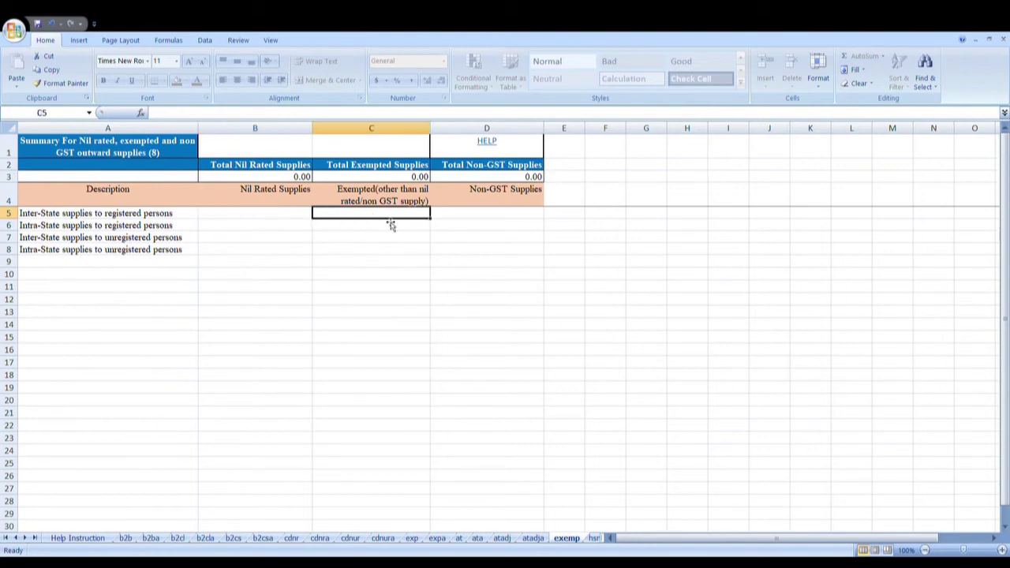
{"action": "left_click", "coordinate": [490, 217]}
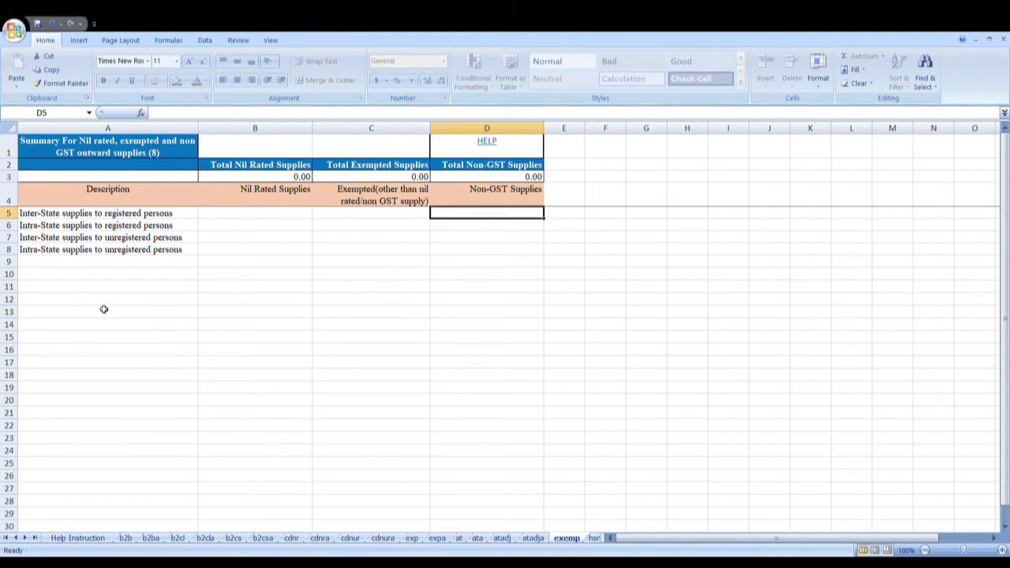
Step: Examine how the exemp row for inter-State supplies to registered persons relates to the supply columns, then move to the intra-State registered row
{"action": "left_click", "coordinate": [43, 213]}
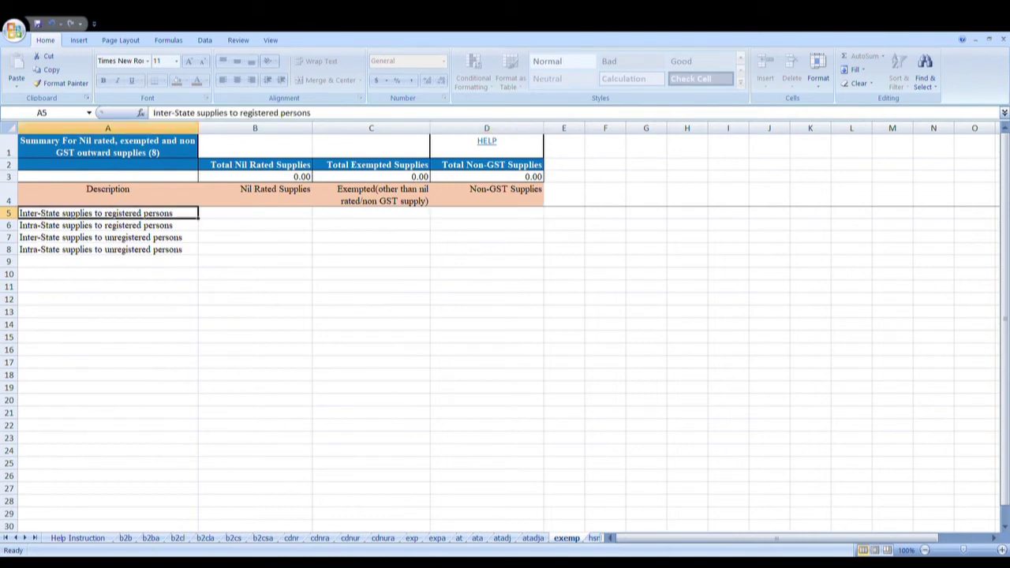
{"action": "key", "text": "Right"}
{"action": "key", "text": "Right"}
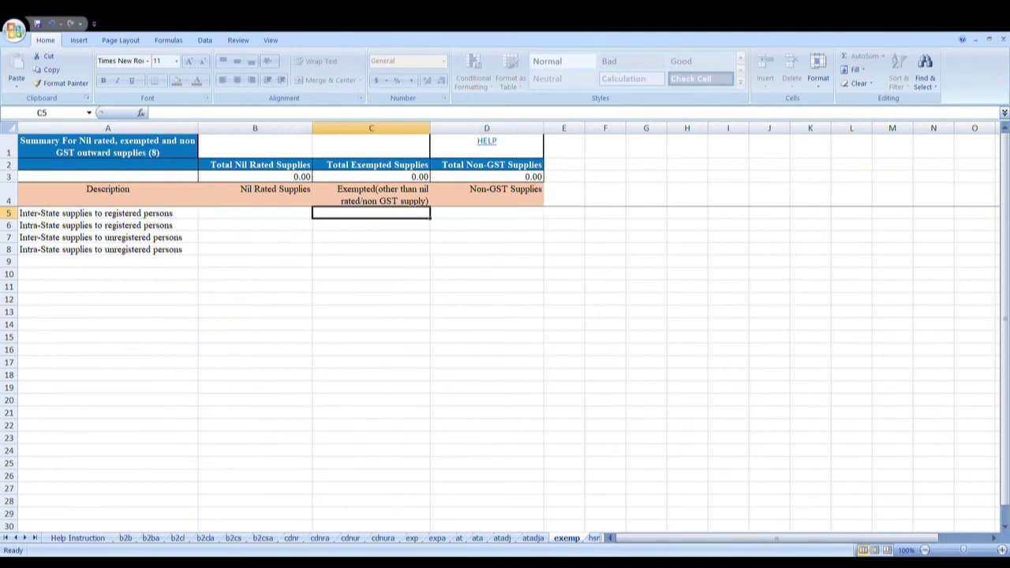
{"action": "key", "text": "Left"}
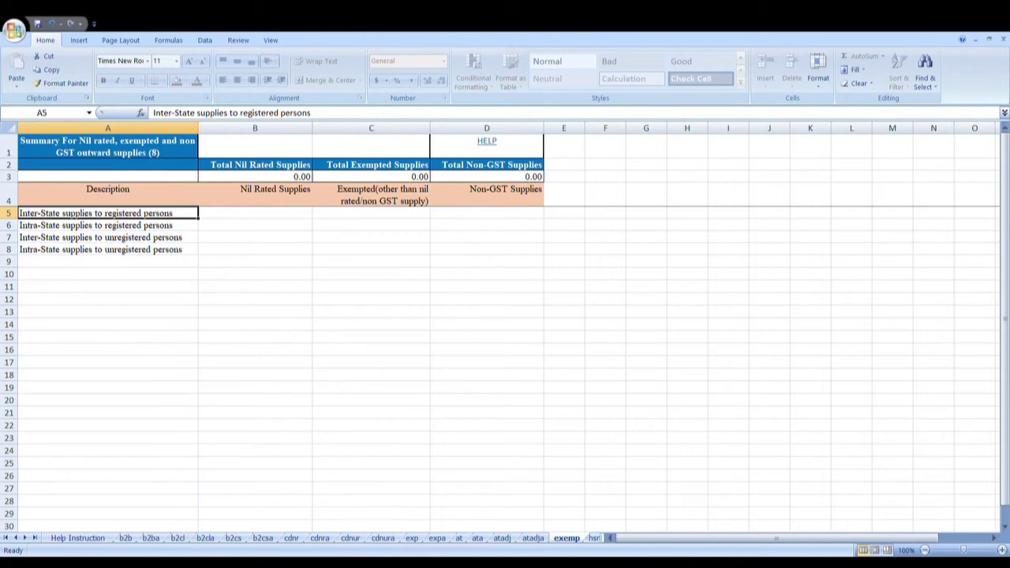
{"action": "key", "text": "Right"}
{"action": "key", "text": "Right"}
{"action": "key", "text": "Right"}
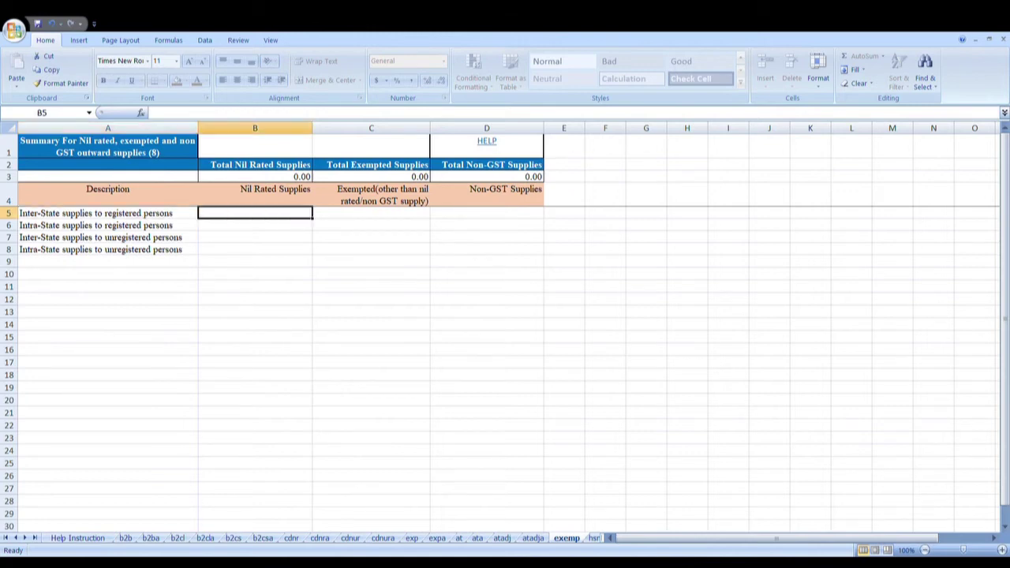
{"action": "key", "text": "Left"}
{"action": "key", "text": "Left"}
{"action": "key", "text": "Right"}
{"action": "key", "text": "Right"}
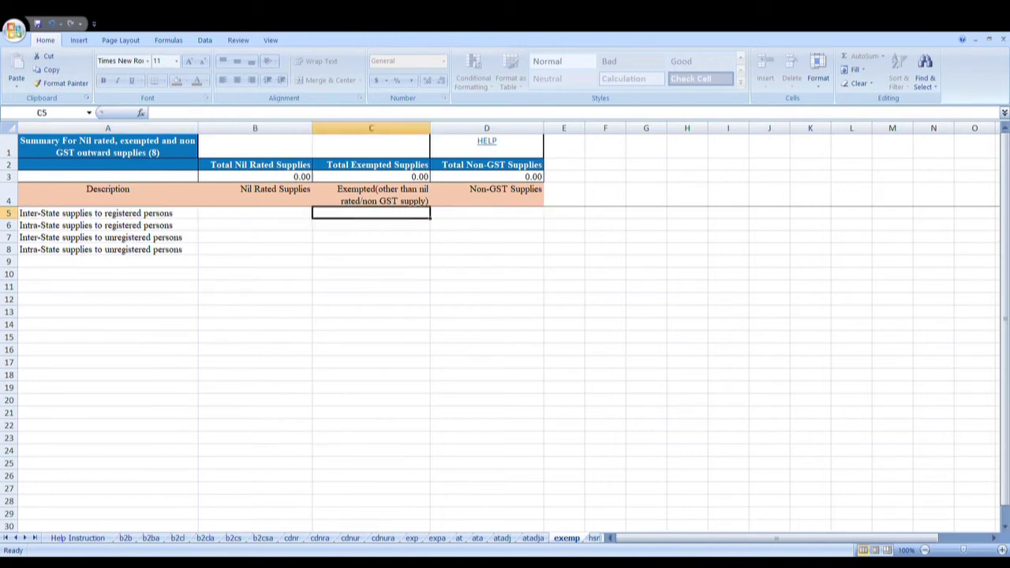
{"action": "key", "text": "Left"}
{"action": "key", "text": "Left"}
{"action": "key", "text": "Left"}
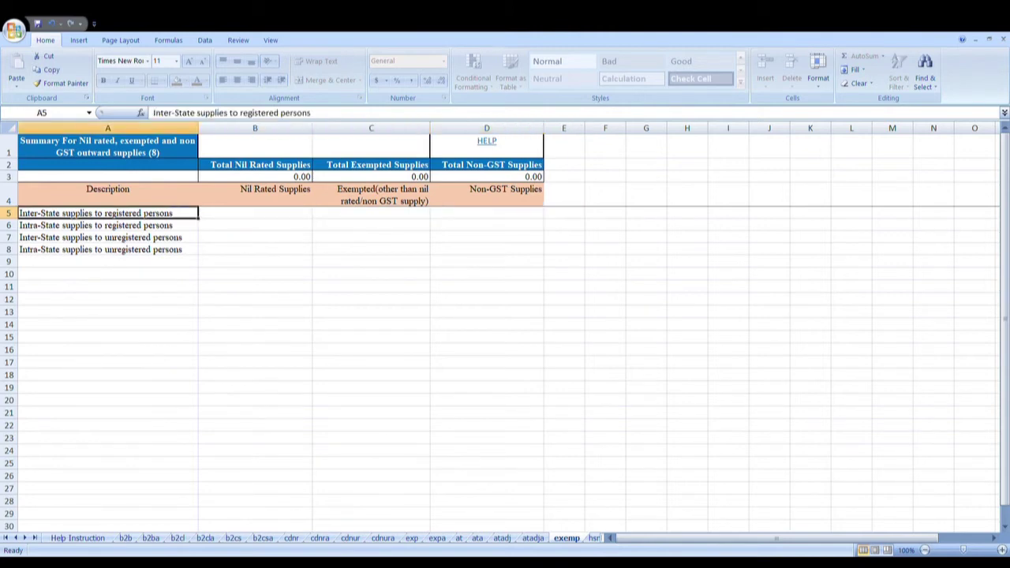
{"action": "key", "text": "Down"}
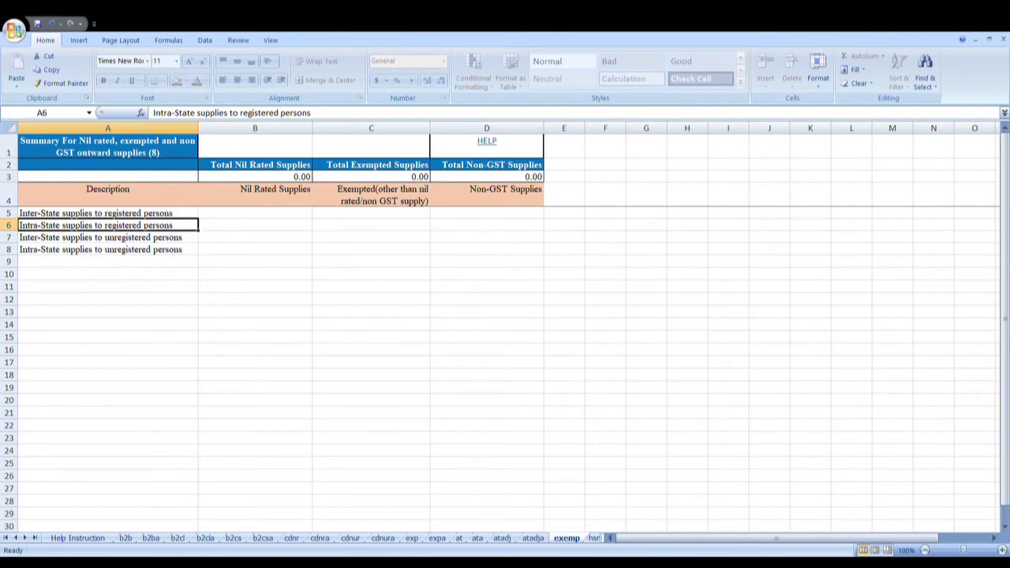
Step: Examine how the exemp row for intra-State supplies to registered persons relates to the Nil Rated, Exempted and Non-GST columns
{"action": "key", "text": "Right"}
{"action": "key", "text": "Right"}
{"action": "key", "text": "Right"}
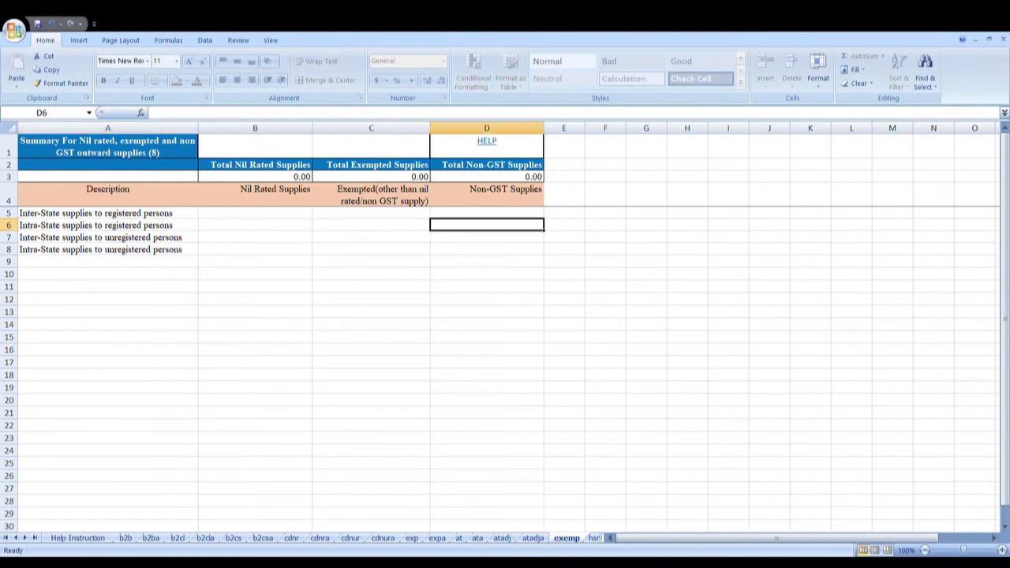
{"action": "key", "text": "Left"}
{"action": "key", "text": "Left"}
{"action": "key", "text": "Left"}
{"action": "key", "text": "Right"}
{"action": "key", "text": "Right"}
{"action": "key", "text": "Right"}
{"action": "key", "text": "Left"}
{"action": "key", "text": "Left"}
{"action": "key", "text": "Left"}
Step: Examine the exemp row for inter-State supplies to unregistered persons across the three supply columns
{"action": "key", "text": "Down"}
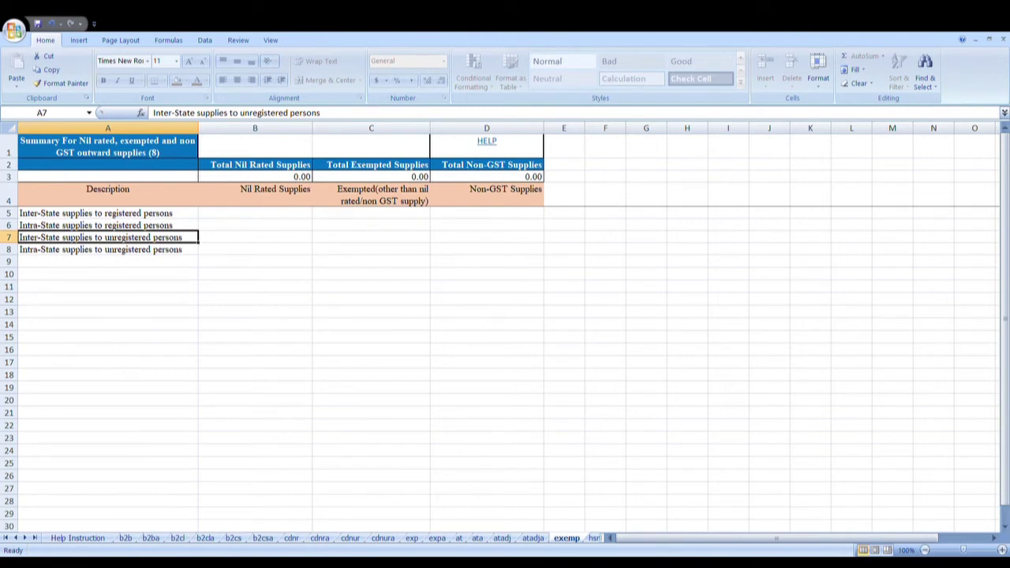
{"action": "key", "text": "Right"}
{"action": "key", "text": "Right"}
{"action": "key", "text": "Right"}
{"action": "key", "text": "Left"}
{"action": "key", "text": "Left"}
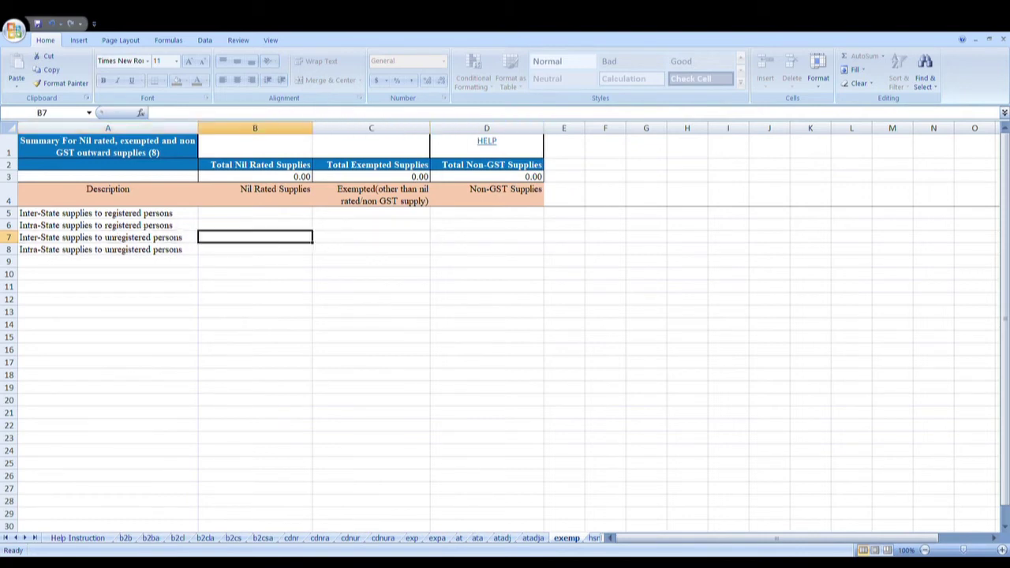
{"action": "key", "text": "Left"}
Step: Examine the exemp row for intra-State supplies to unregistered persons across its supply columns
{"action": "key", "text": "Down"}
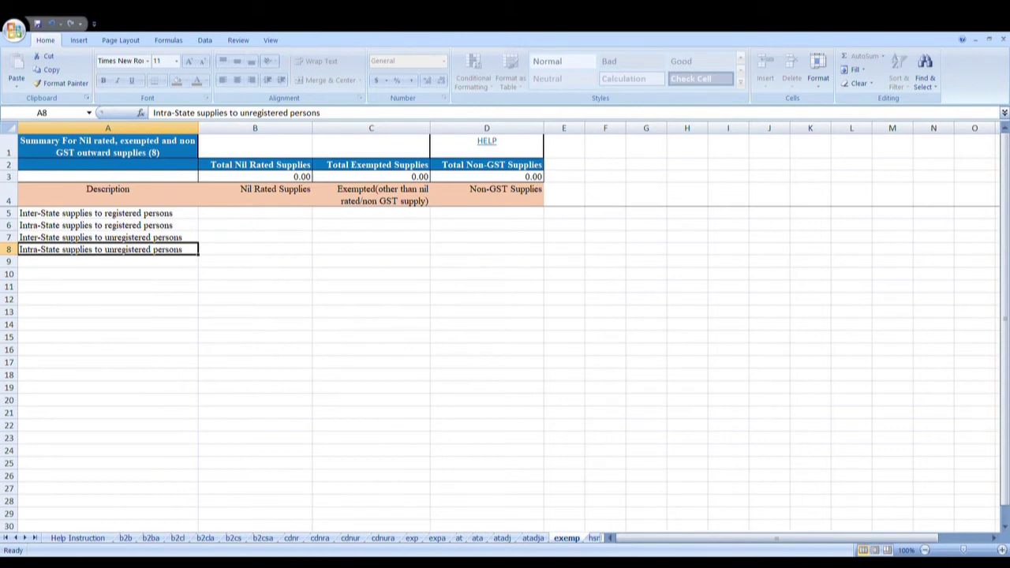
{"action": "key", "text": "Right"}
{"action": "key", "text": "Right"}
{"action": "key", "text": "Right"}
{"action": "key", "text": "Right"}
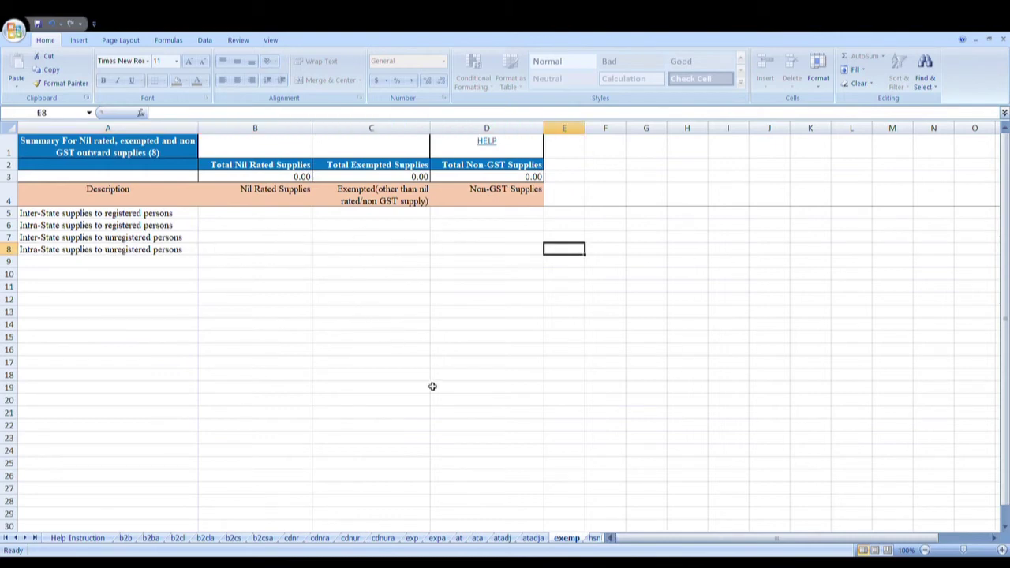
Step: Show the hsn sheet and examine its HSN and Description columns with their sample entries
{"action": "left_click", "coordinate": [594, 538]}
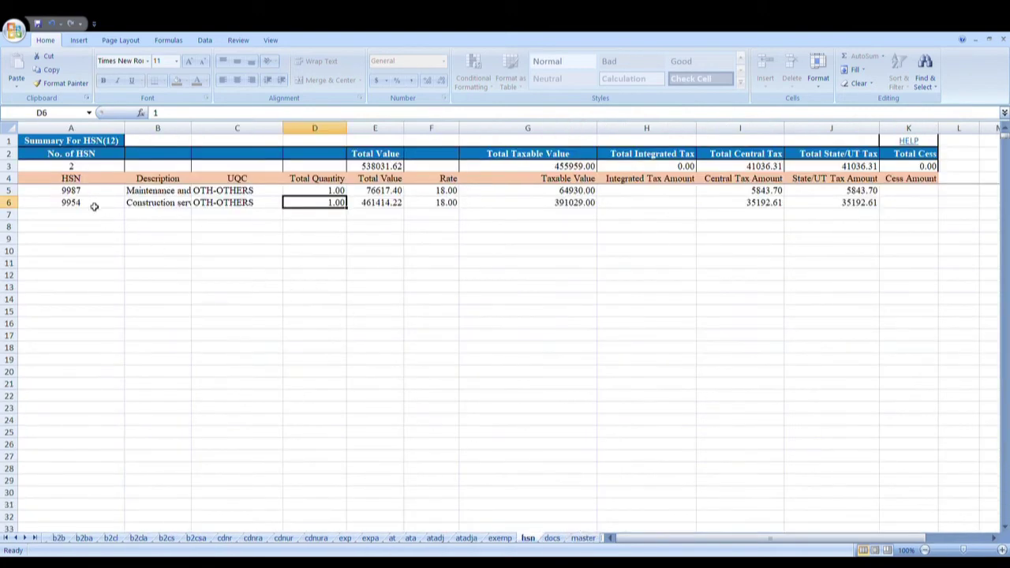
{"action": "left_click", "coordinate": [70, 181]}
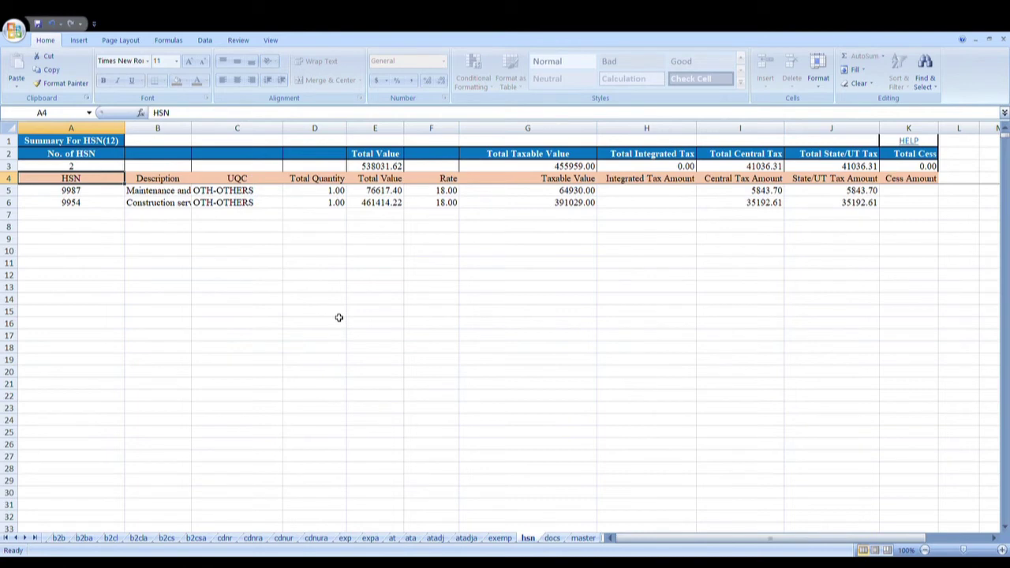
{"action": "key", "text": "Down"}
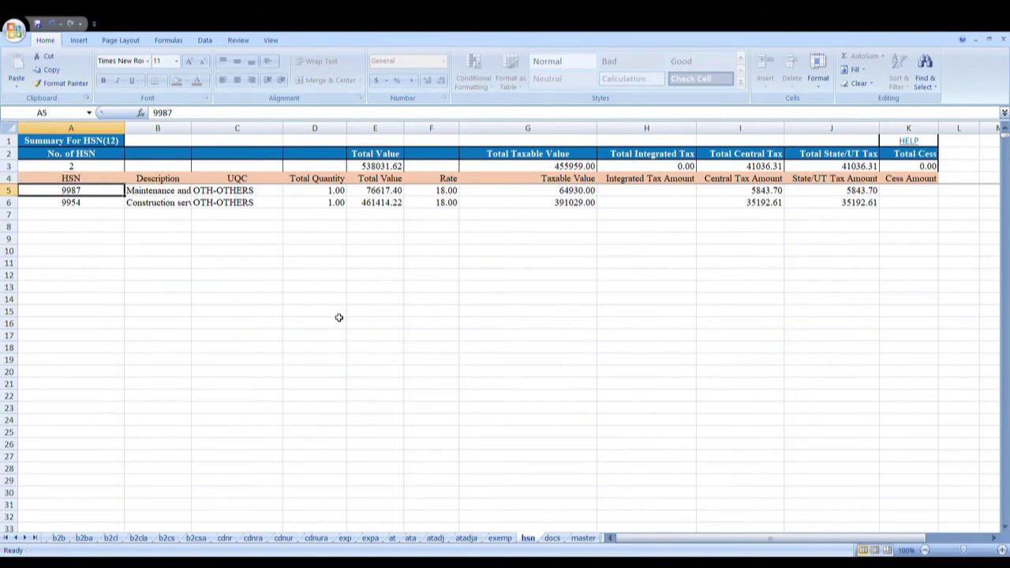
{"action": "key", "text": "Down"}
{"action": "key", "text": "Up"}
{"action": "key", "text": "Up"}
{"action": "key", "text": "Down"}
{"action": "key", "text": "Right"}
{"action": "key", "text": "Up"}
{"action": "key", "text": "Down"}
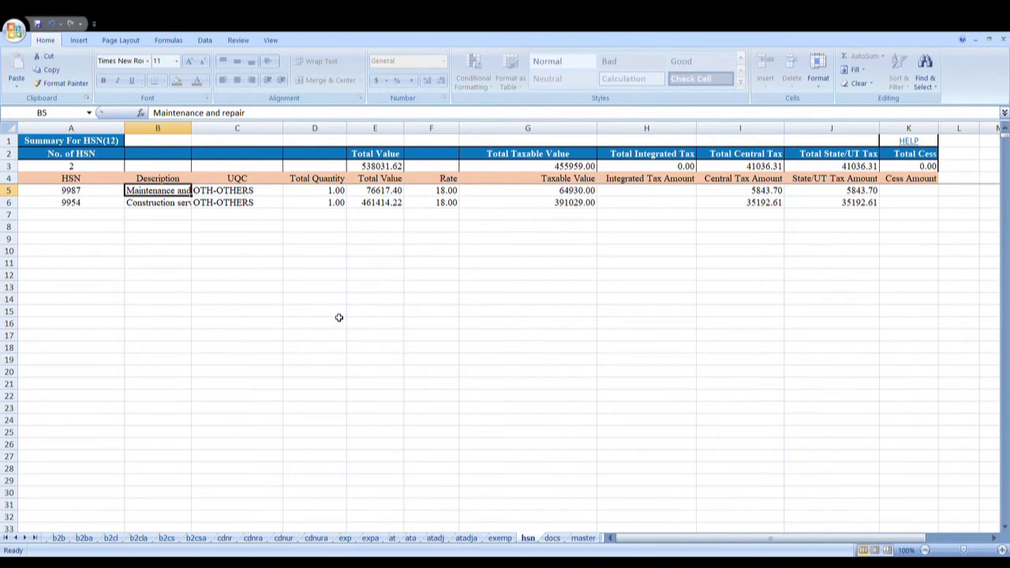
Step: Examine the UQC and Total Quantity fields of the first hsn entry in relation to its HSN code and description
{"action": "key", "text": "Right"}
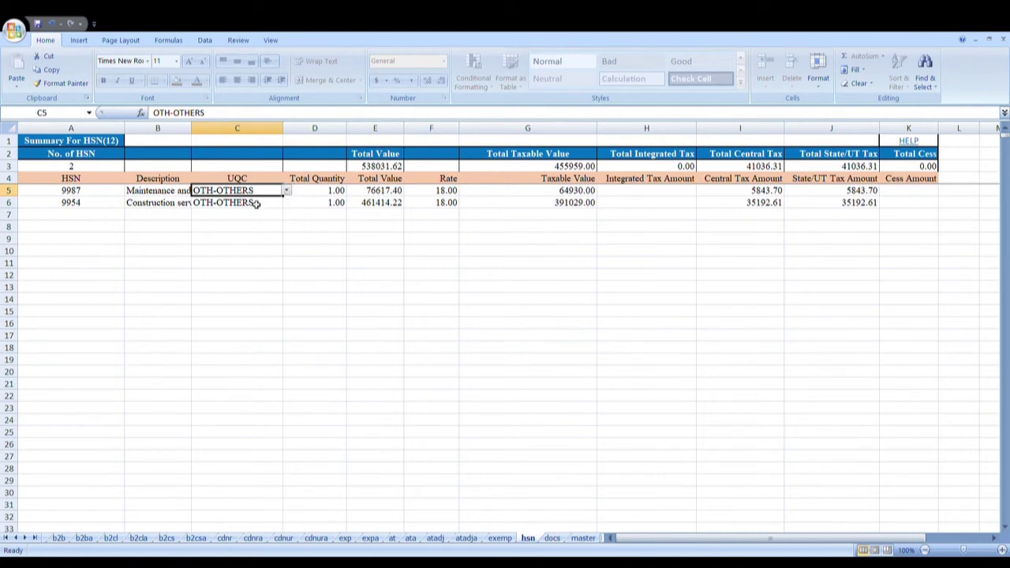
{"action": "left_click", "coordinate": [321, 193]}
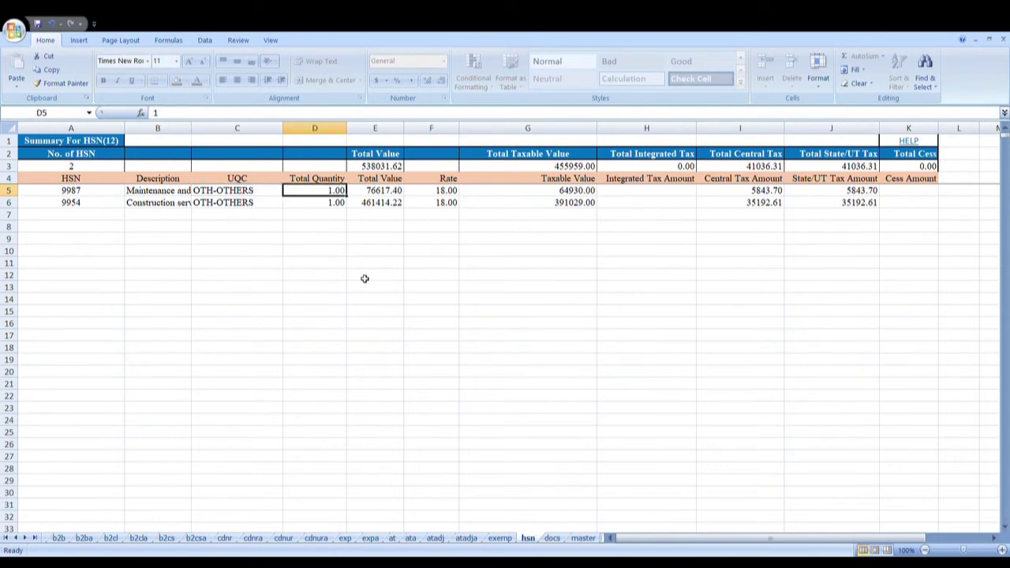
{"action": "key", "text": "Left"}
{"action": "key", "text": "Left"}
{"action": "key", "text": "Left"}
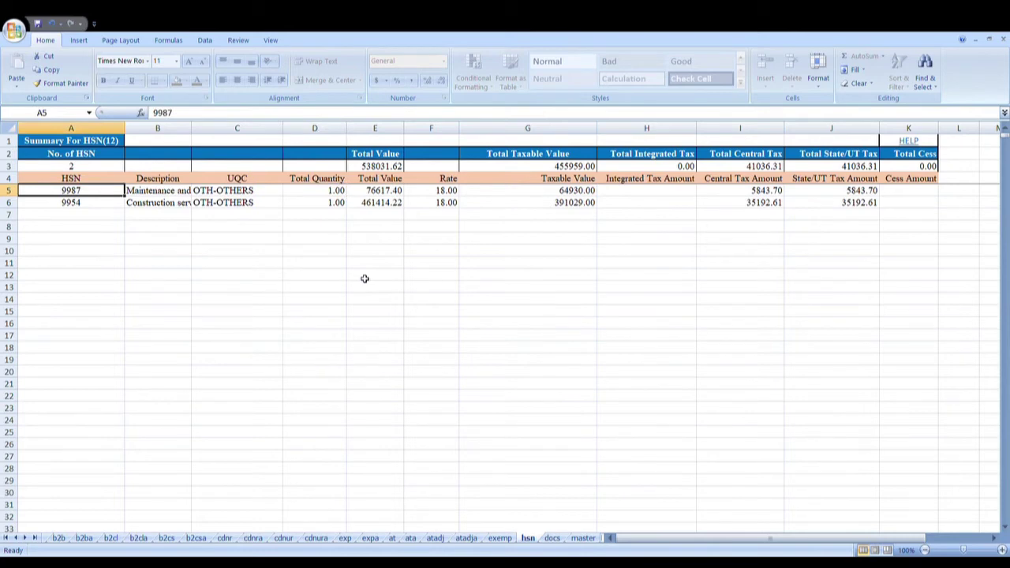
{"action": "key", "text": "Right"}
{"action": "key", "text": "Right"}
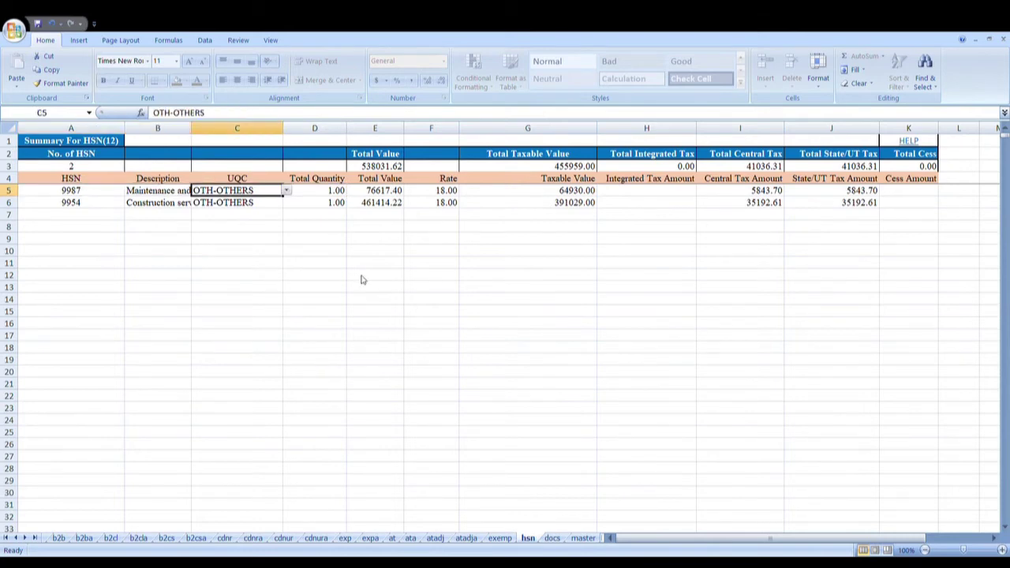
{"action": "key", "text": "Right"}
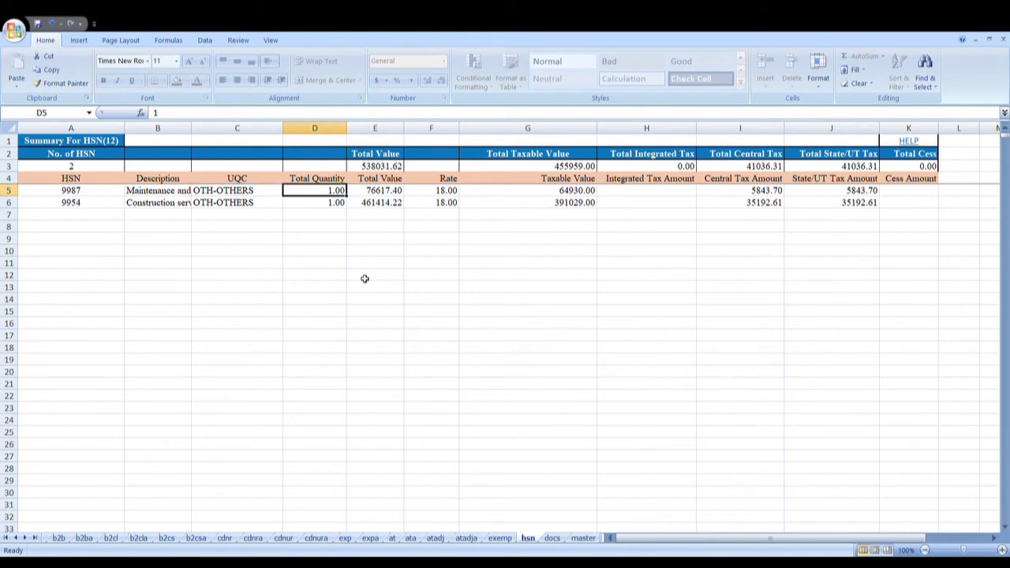
Step: Examine the hsn sheet's Total Value, Rate, Taxable Value and Integrated, Central and State/UT Tax Amount fields
{"action": "key", "text": "Right"}
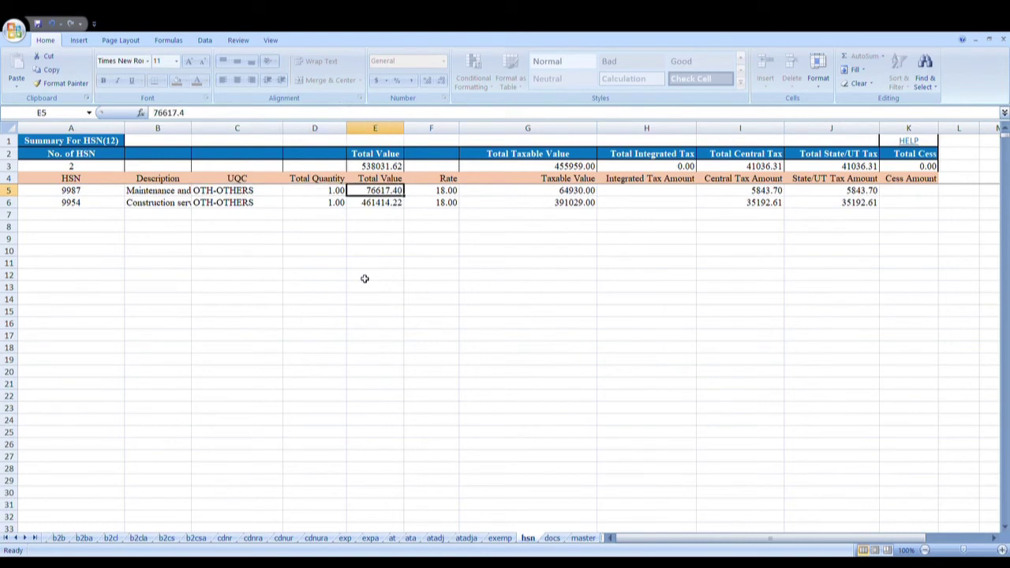
{"action": "key", "text": "Right"}
{"action": "key", "text": "Right"}
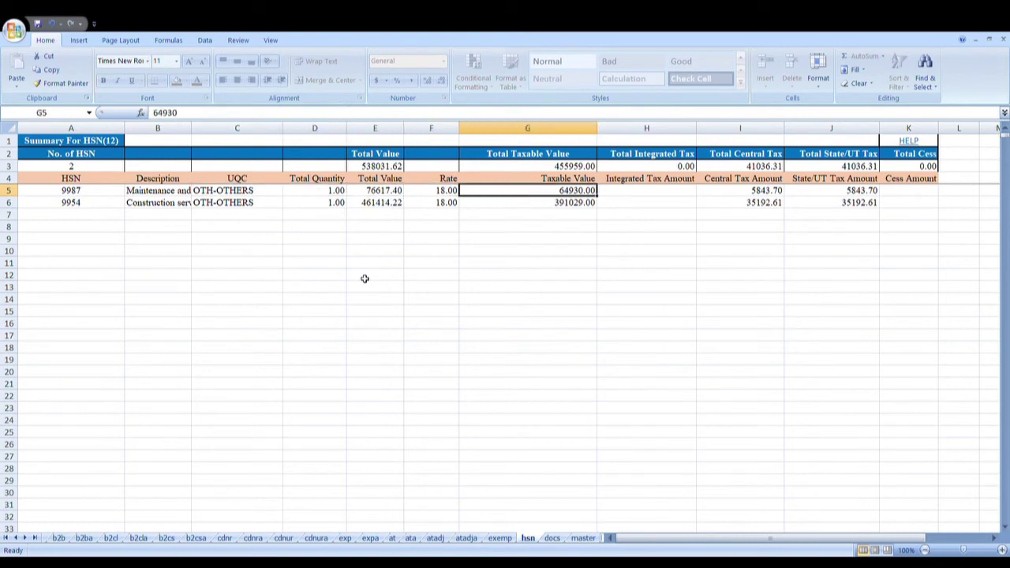
{"action": "key", "text": "Right"}
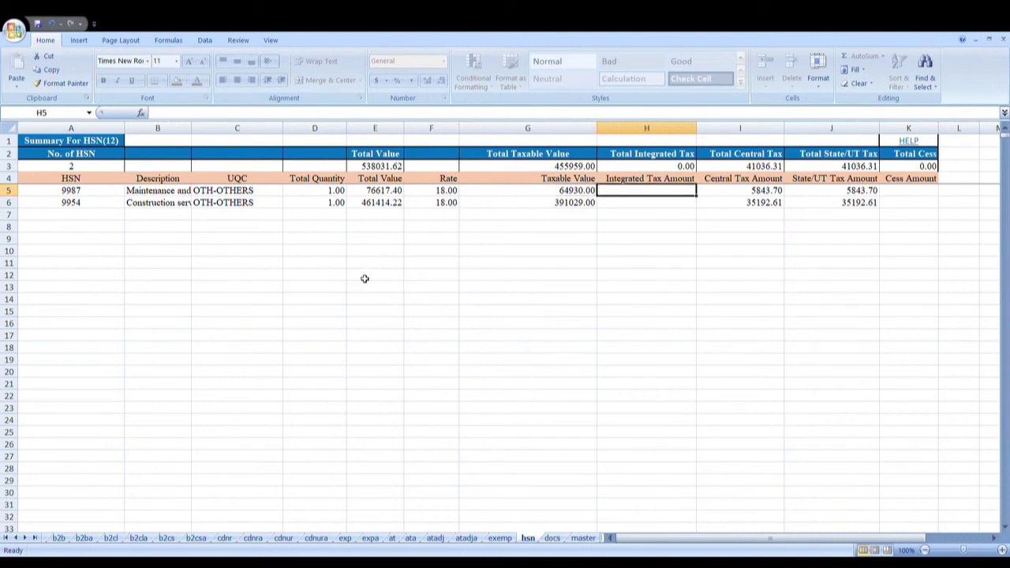
{"action": "key", "text": "Right"}
{"action": "key", "text": "Right"}
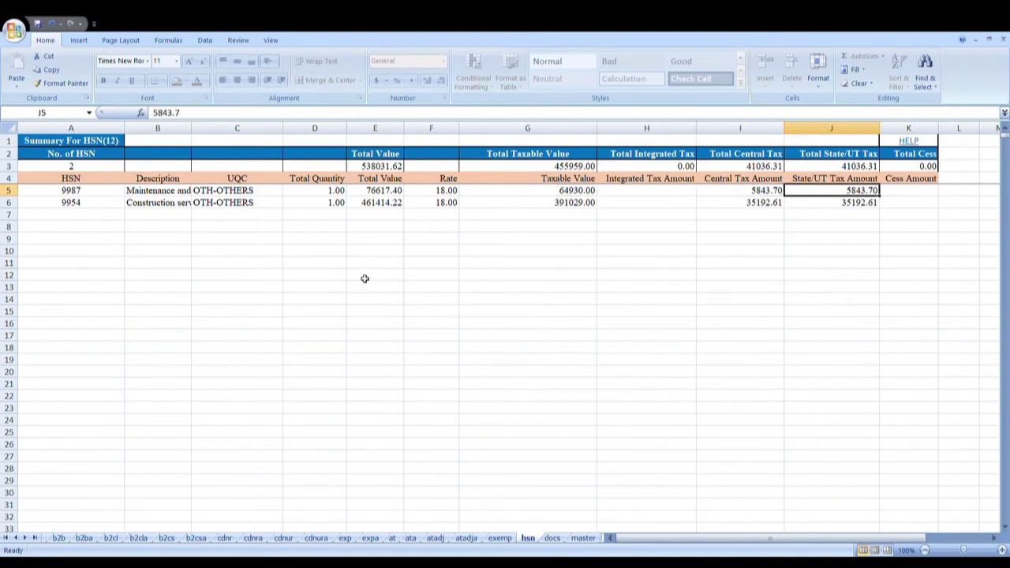
{"action": "key", "text": "Down"}
{"action": "key", "text": "Left"}
{"action": "key", "text": "Left"}
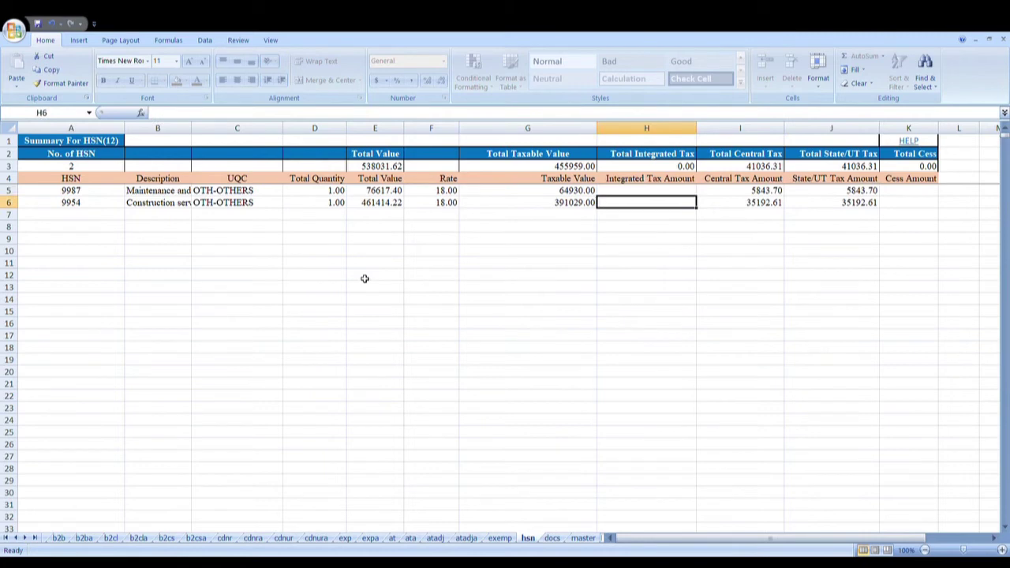
Step: On the docs sheet, fill the first outward supply invoices row with Sr. No. From 1, Sr. No. To 4 and Total Number 4
{"action": "left_click", "coordinate": [552, 538]}
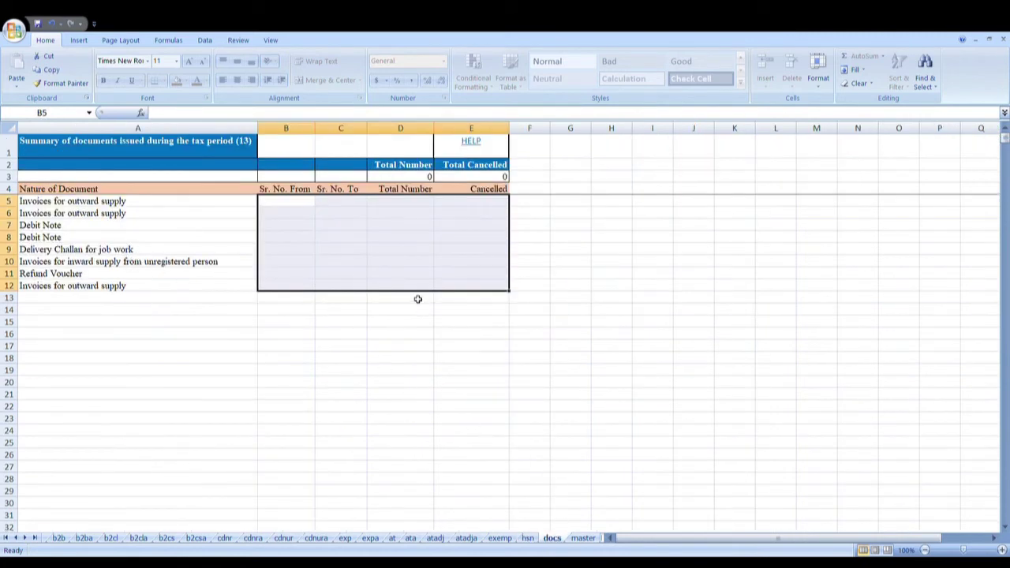
{"action": "left_click", "coordinate": [278, 204]}
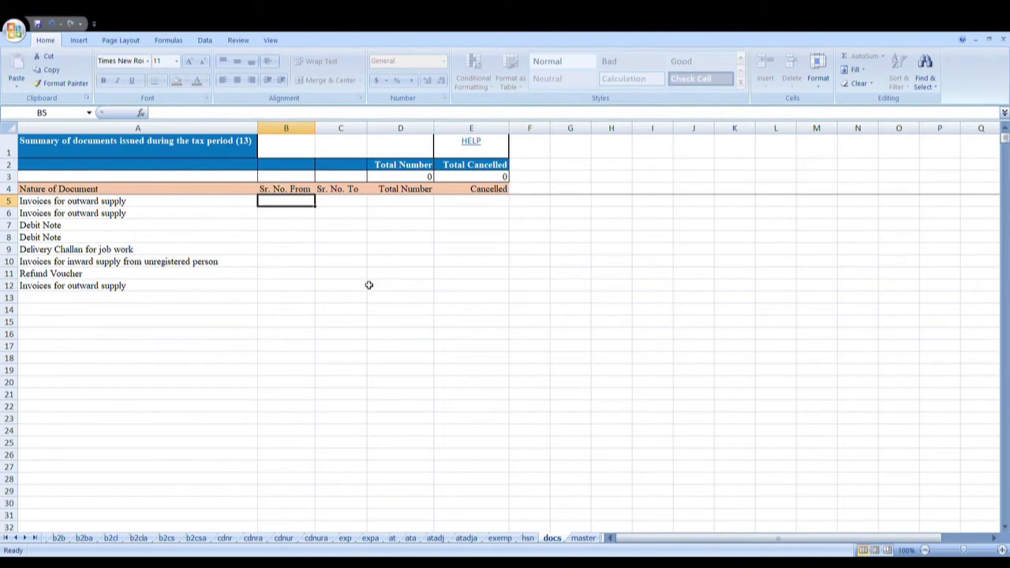
{"action": "type", "text": "1"}
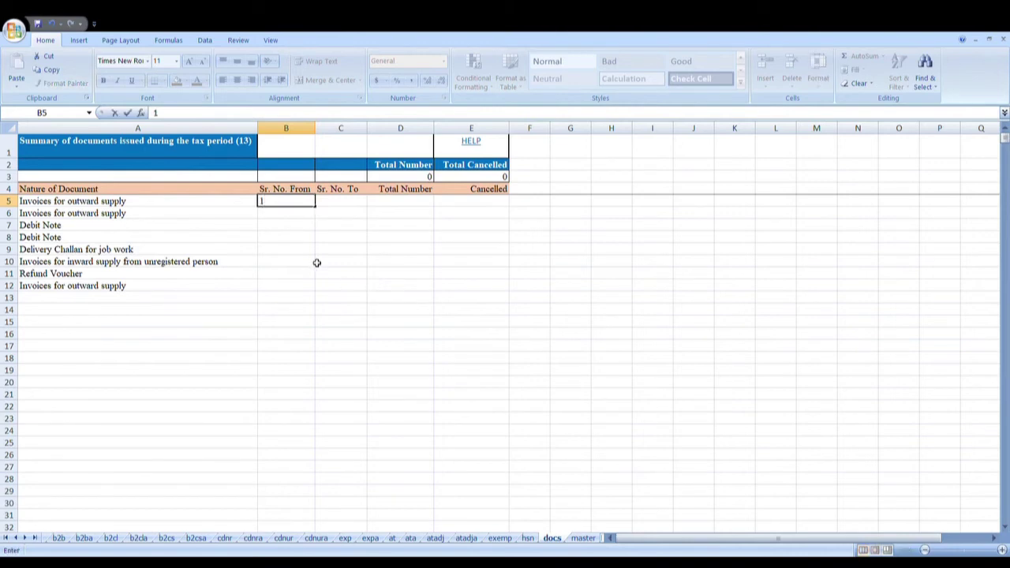
{"action": "key", "text": "Tab"}
{"action": "type", "text": "4"}
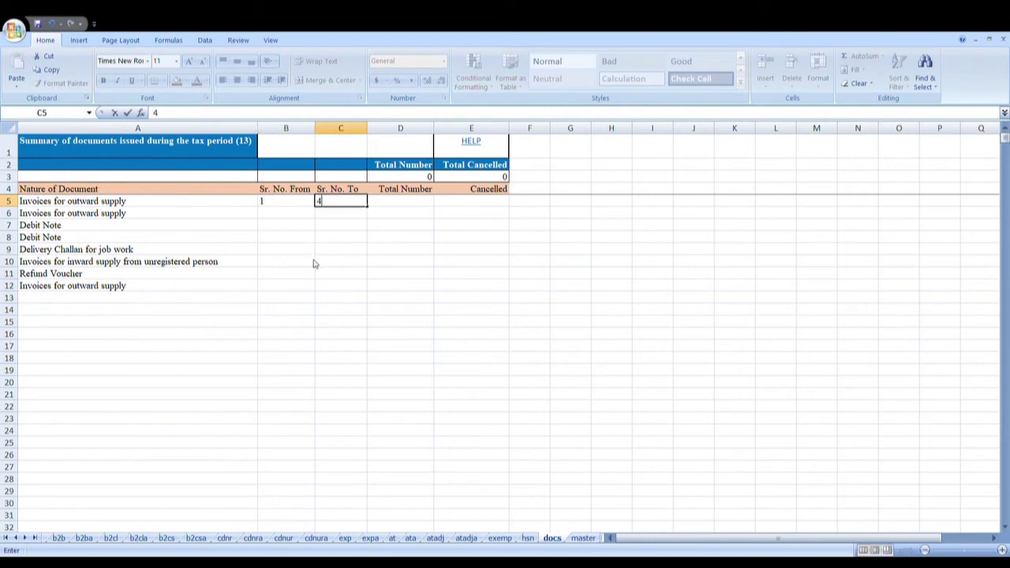
{"action": "key", "text": "Tab"}
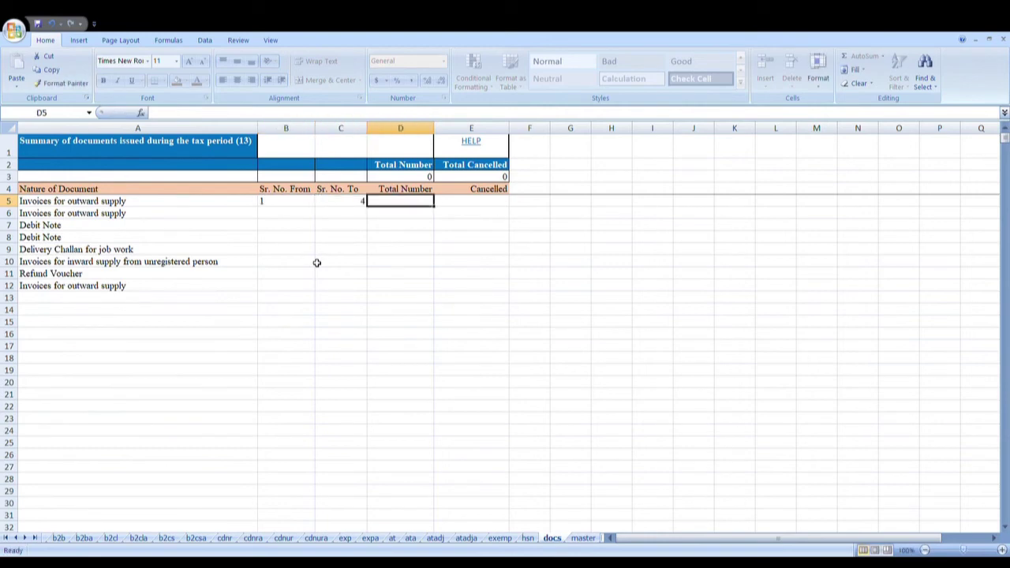
{"action": "type", "text": "4"}
{"action": "key", "text": "Return"}
{"action": "key", "text": "Right"}
{"action": "key", "text": "Right"}
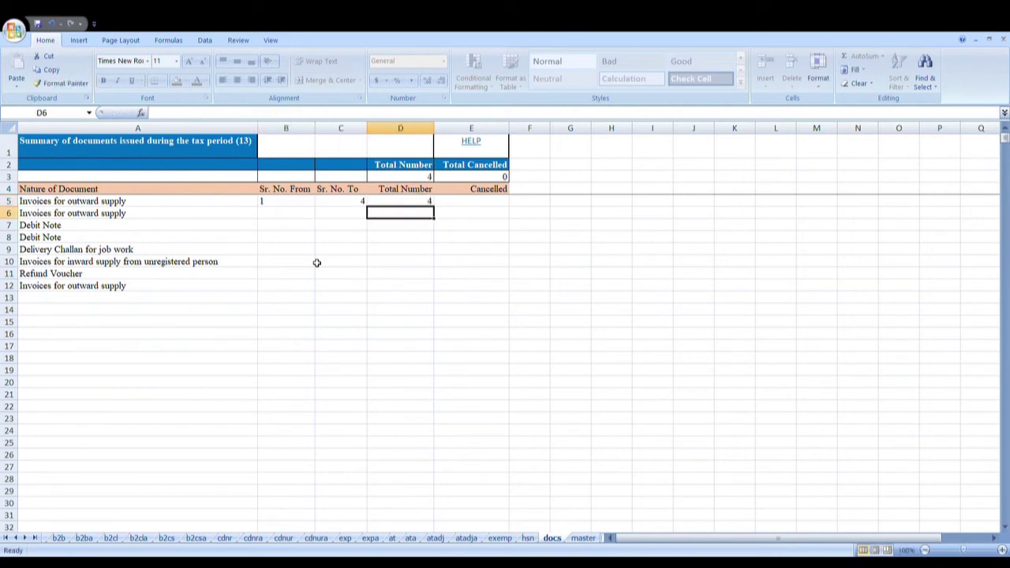
{"action": "key", "text": "Right"}
{"action": "key", "text": "Up"}
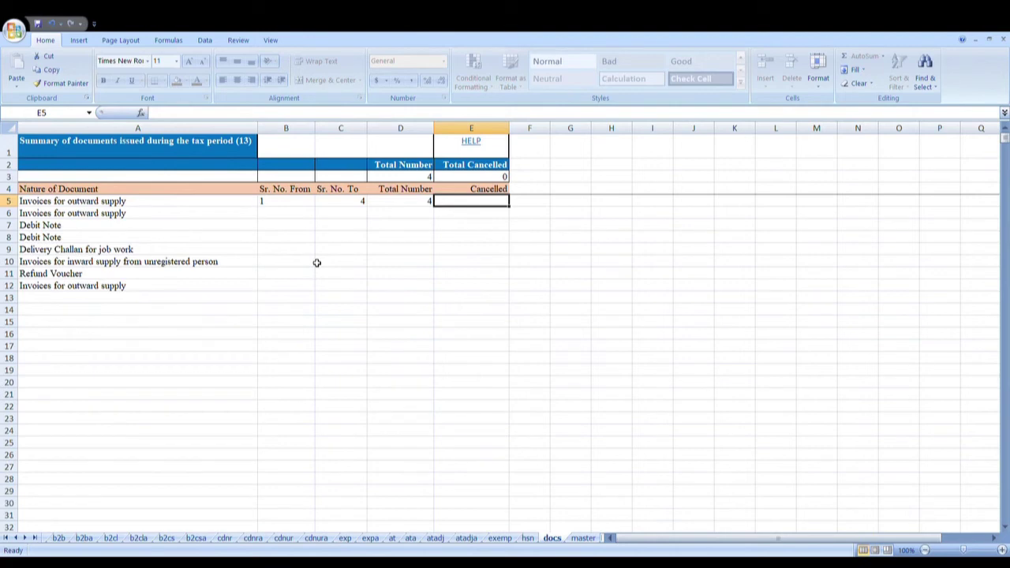
Step: Clear the sample serial numbers and total number from the first outward supply invoices row of the docs sheet
{"action": "key", "text": "Left"}
{"action": "key", "text": "Left"}
{"action": "key", "text": "Left"}
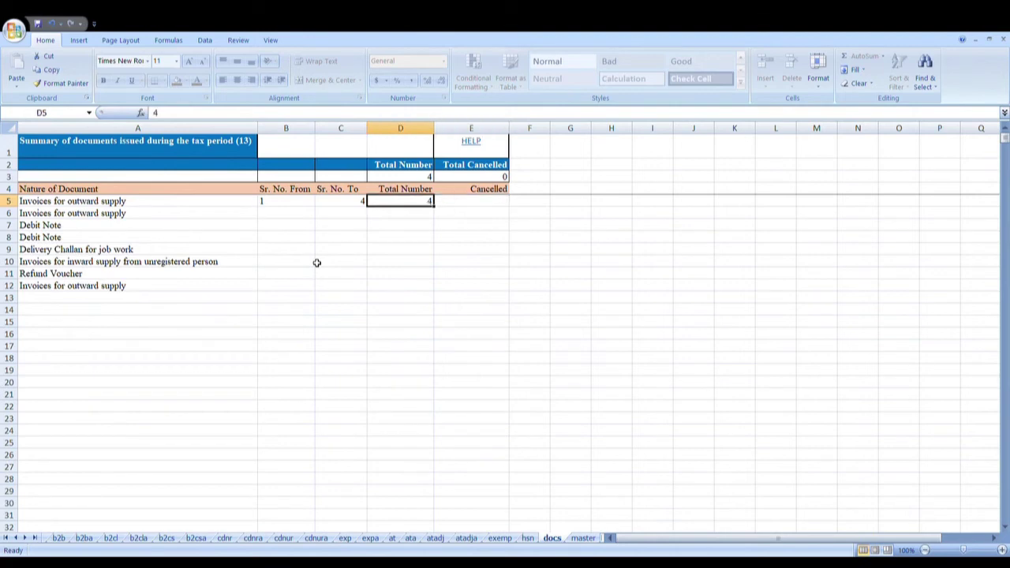
{"action": "key", "text": "shift+Right"}
{"action": "key", "text": "shift+Right"}
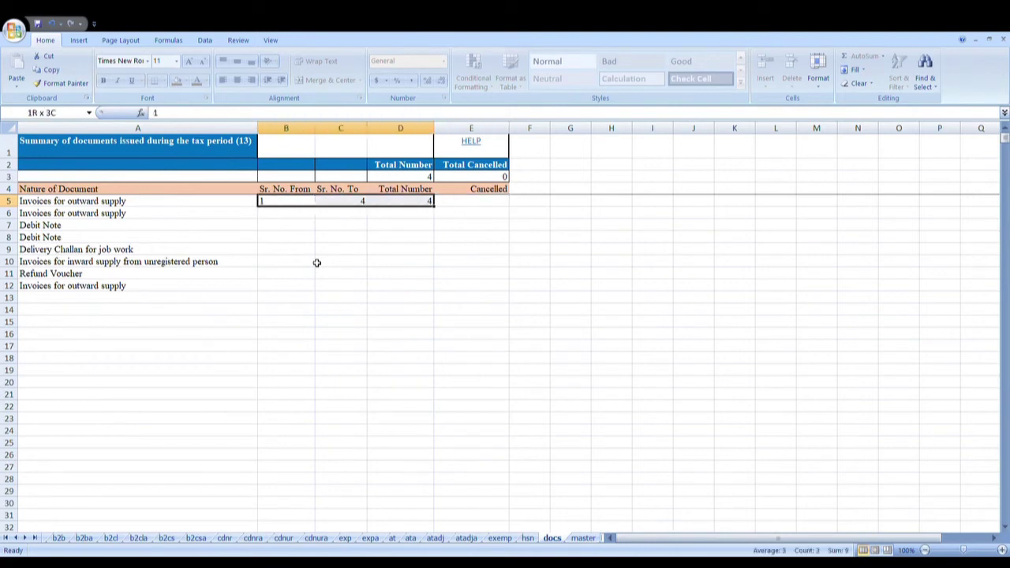
{"action": "key", "text": "Delete"}
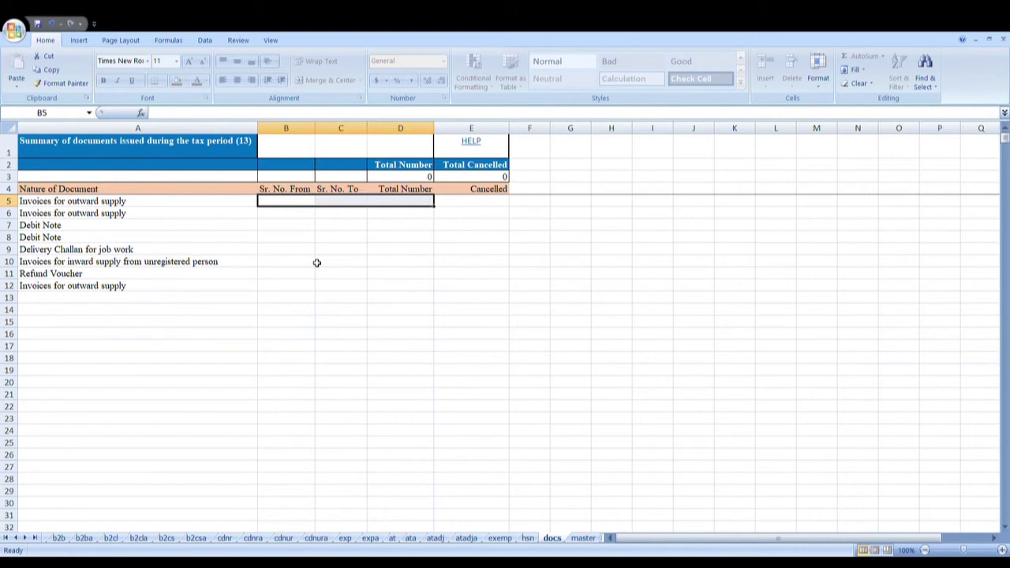
Step: Revisit the b2b, hsn and b2cs sheets, then return to b2b and review its invoice rows
{"action": "left_click", "coordinate": [58, 538]}
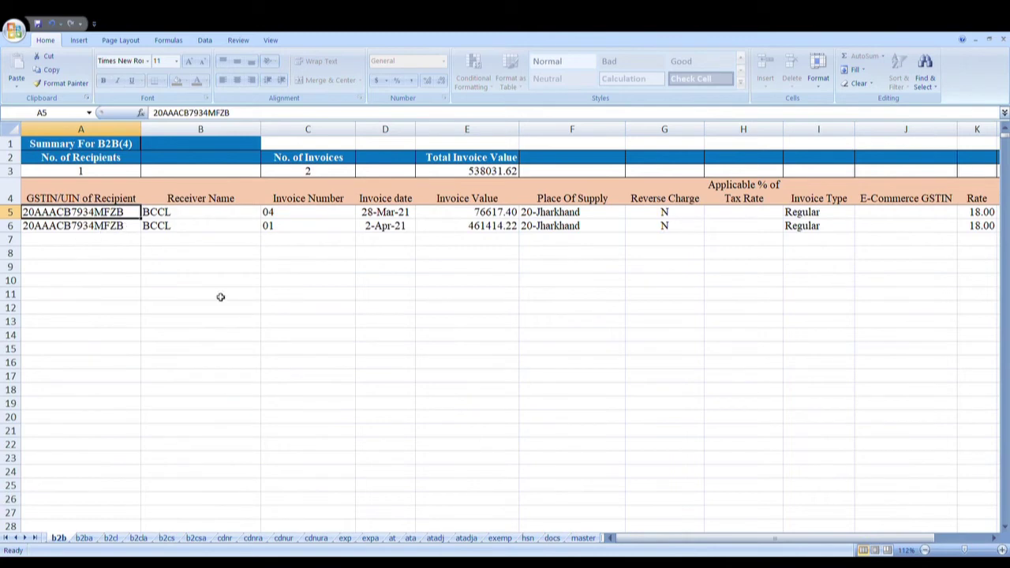
{"action": "left_click", "coordinate": [528, 539]}
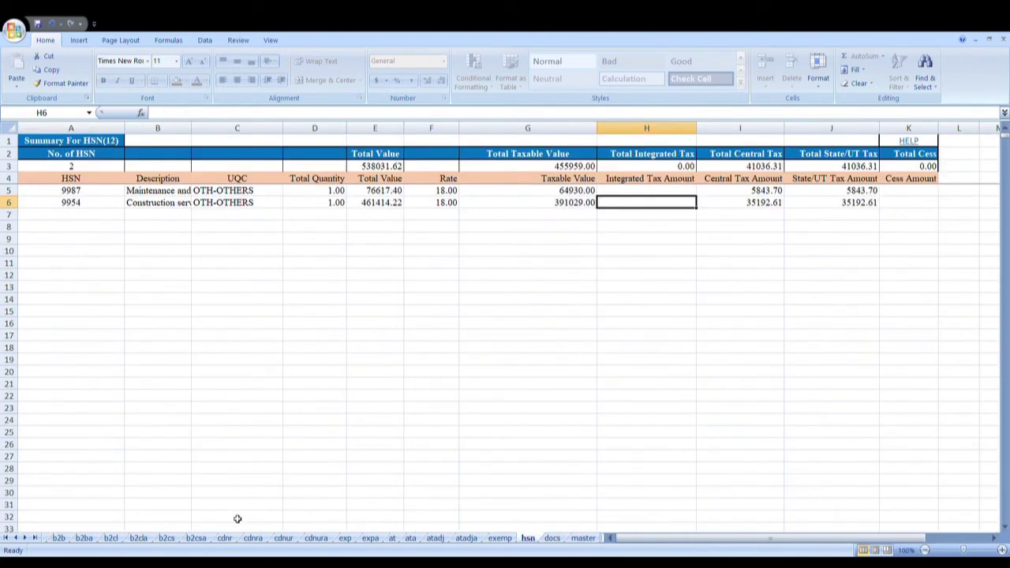
{"action": "left_click", "coordinate": [166, 539]}
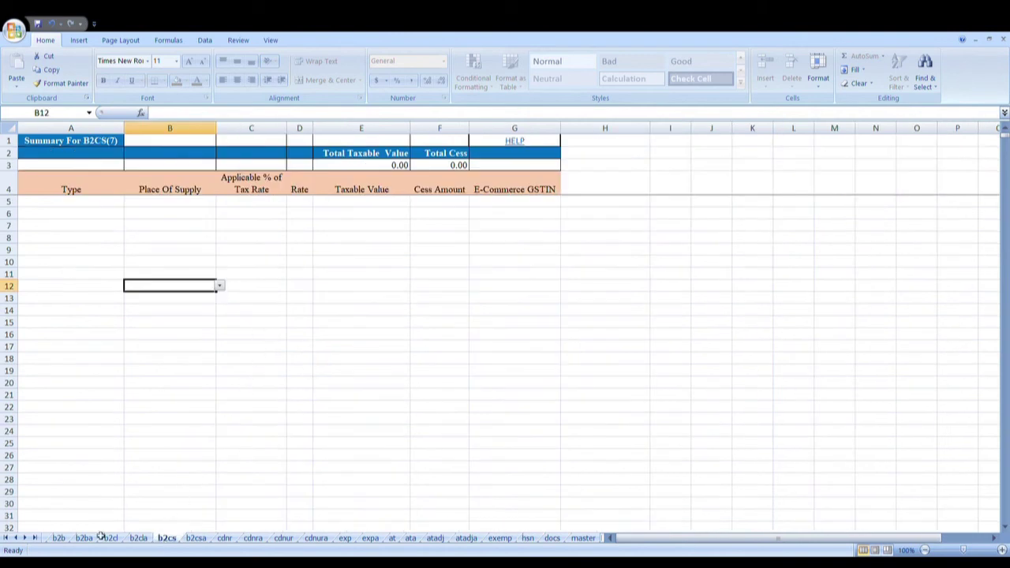
{"action": "left_click", "coordinate": [58, 538]}
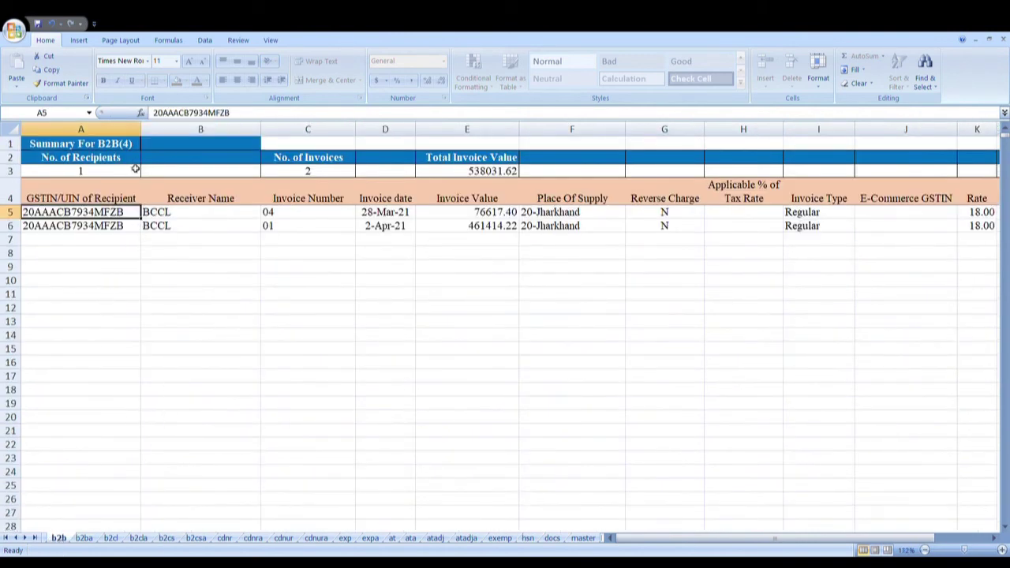
{"action": "scroll", "coordinate": [124, 456], "scroll_direction": "down", "scroll_amount": 3}
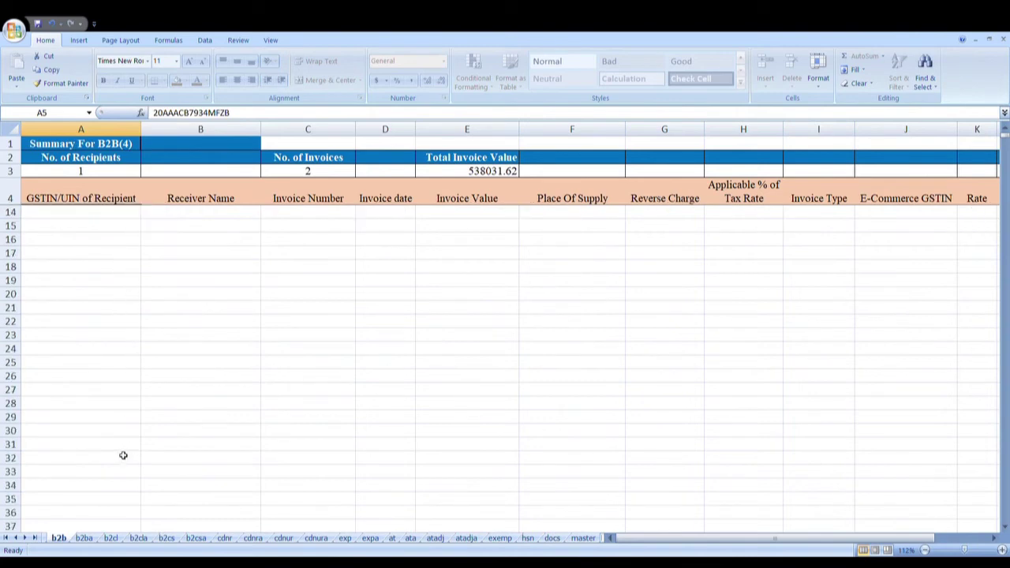
{"action": "scroll", "coordinate": [124, 456], "scroll_direction": "up", "scroll_amount": 3}
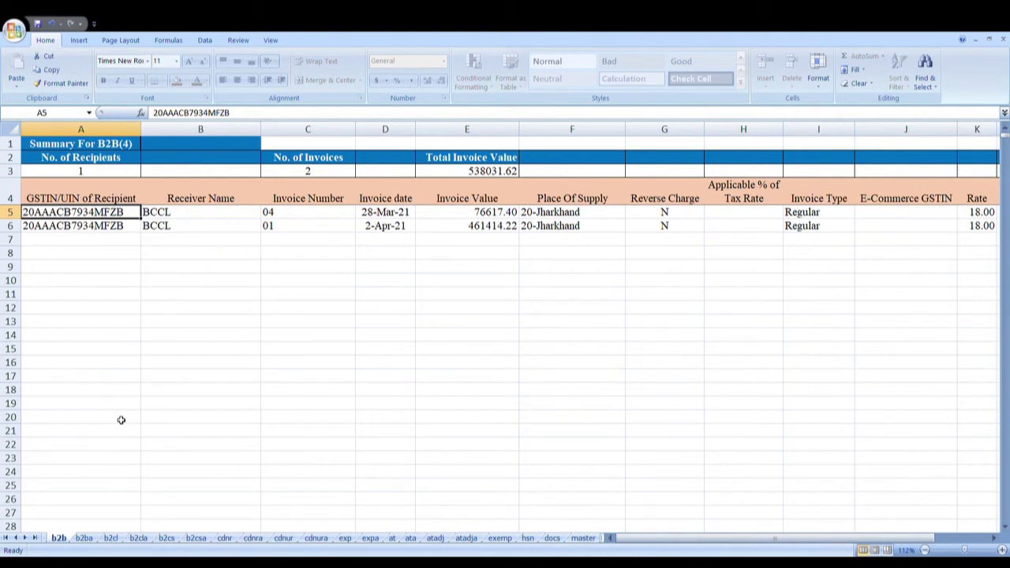
Step: Review the recipient GSTIN/UIN entries in the filled invoice rows of the b2b sheet
{"action": "key", "text": "Down"}
{"action": "key", "text": "Down"}
{"action": "key", "text": "Down"}
{"action": "key", "text": "Up"}
{"action": "key", "text": "Up"}
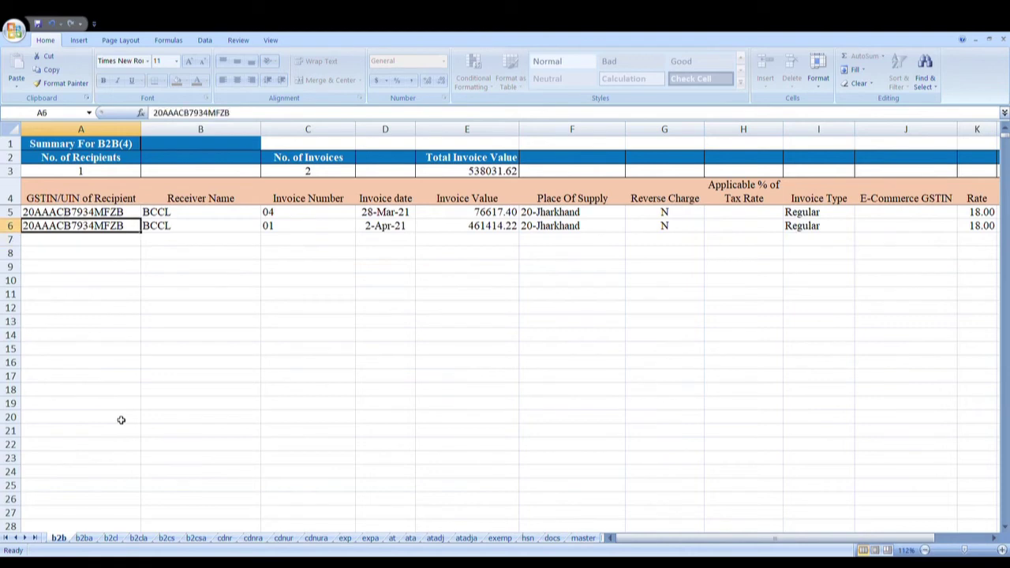
{"action": "key", "text": "Up"}
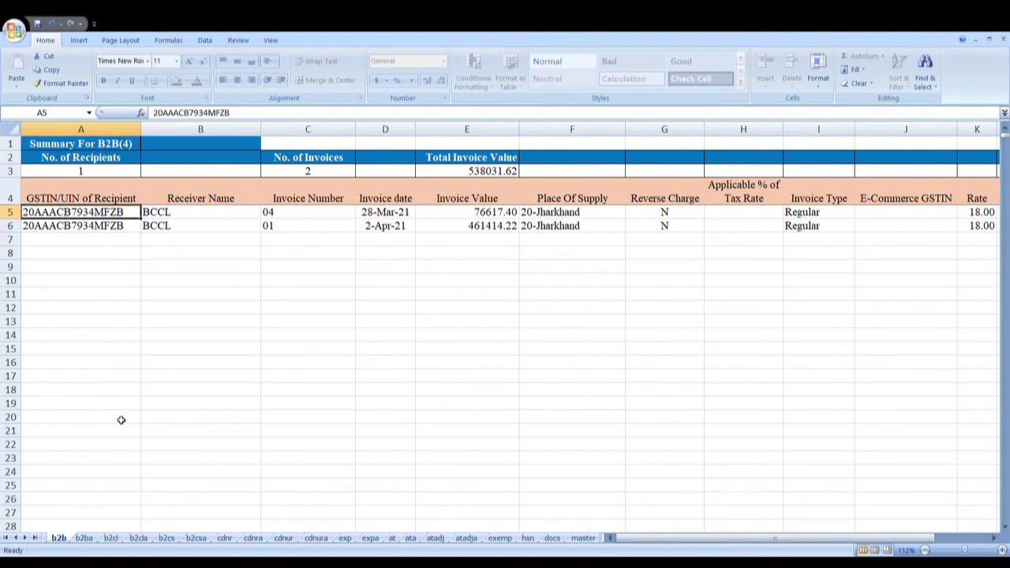
{"action": "key", "text": "Down"}
{"action": "key", "text": "Down"}
{"action": "key", "text": "Down"}
{"action": "key", "text": "Up"}
{"action": "key", "text": "Up"}
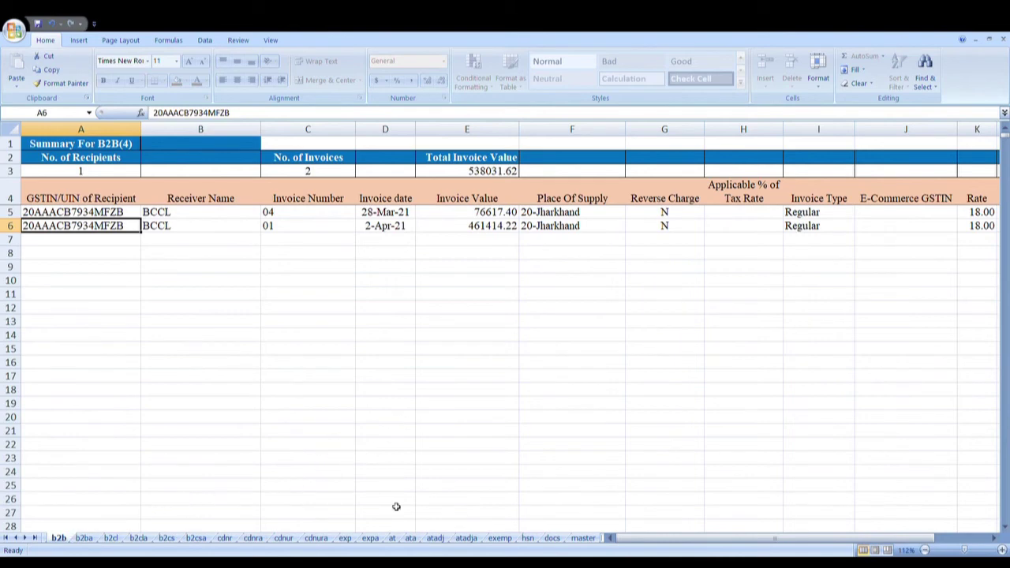
Step: Revisit the hsn sheet's summary rows, return to the b2b sheet and save the workbook
{"action": "left_click", "coordinate": [526, 538]}
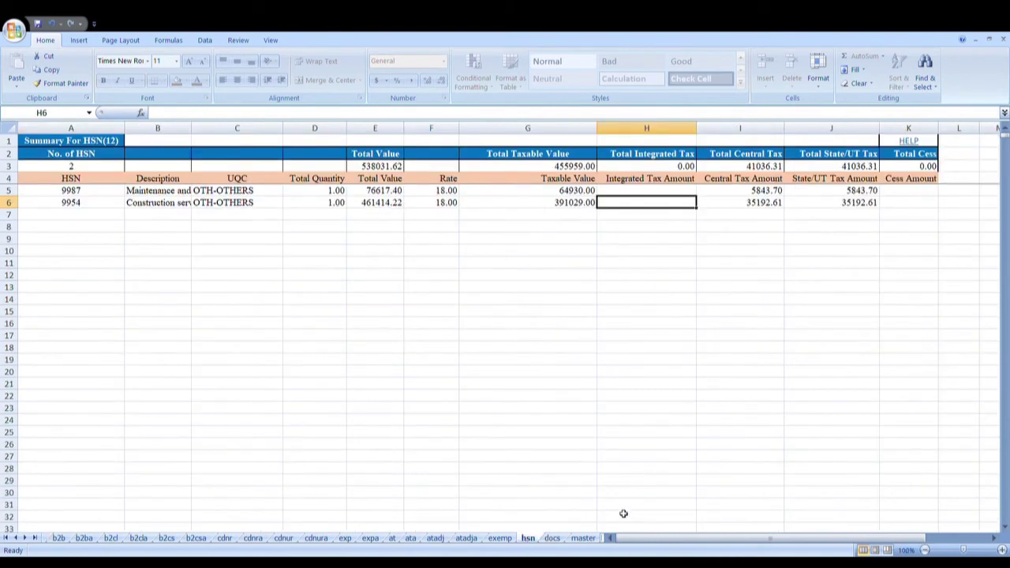
{"action": "left_click", "coordinate": [59, 538]}
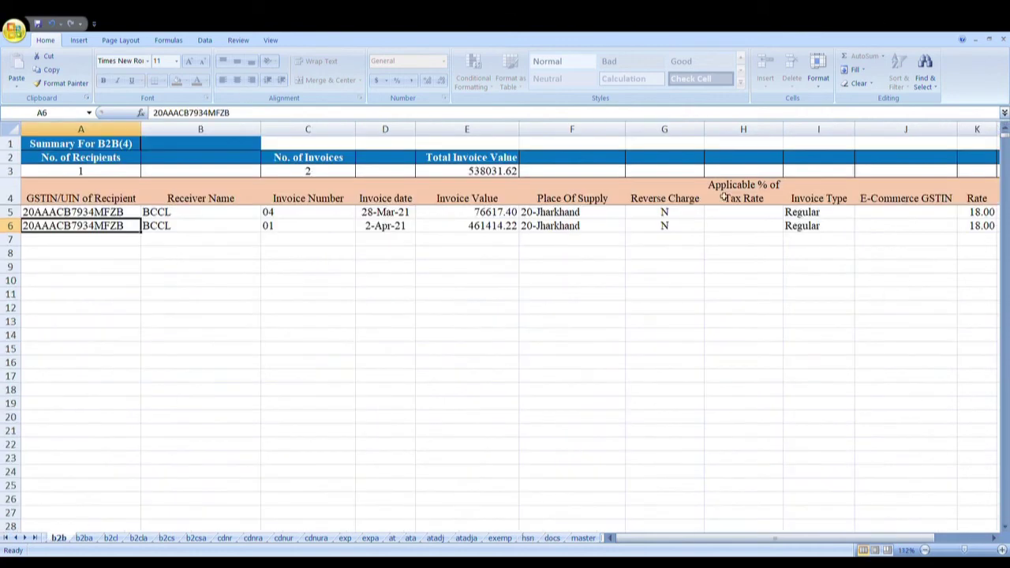
{"action": "left_click", "coordinate": [37, 25]}
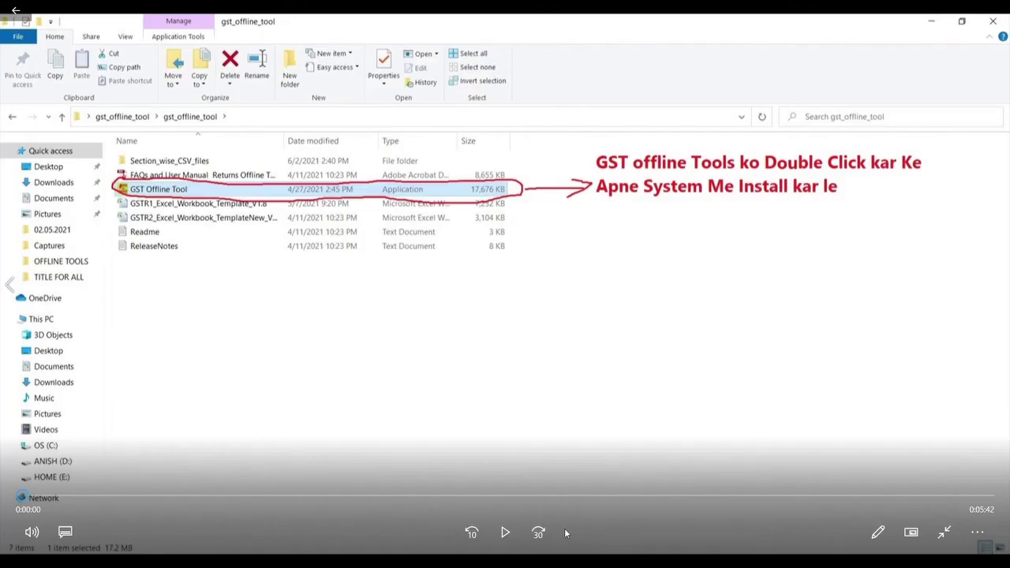
Step: Play the video walkthrough on installing the GST Offline Tool from the gst_offline_tool folder
{"action": "left_click", "coordinate": [505, 533]}
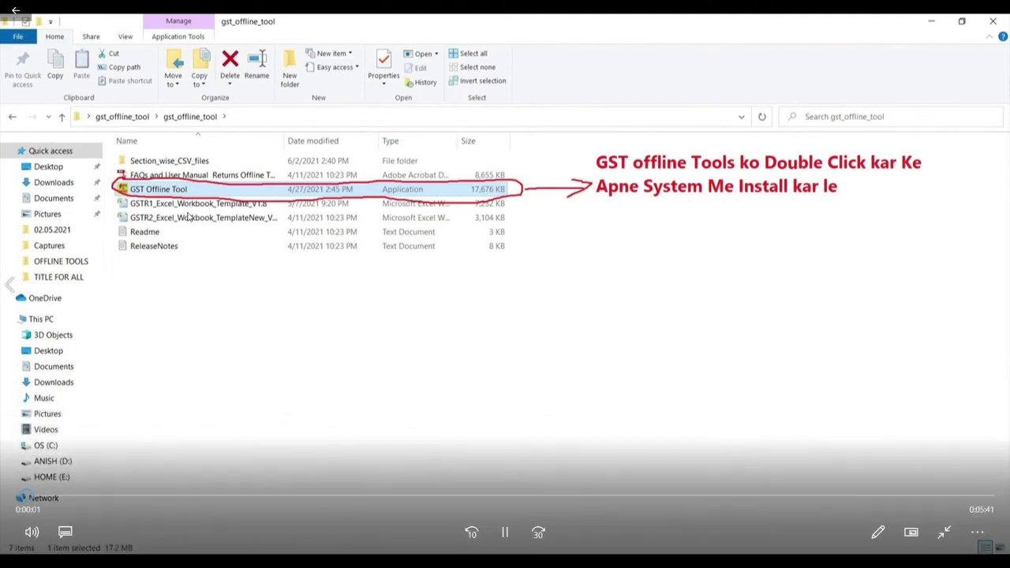